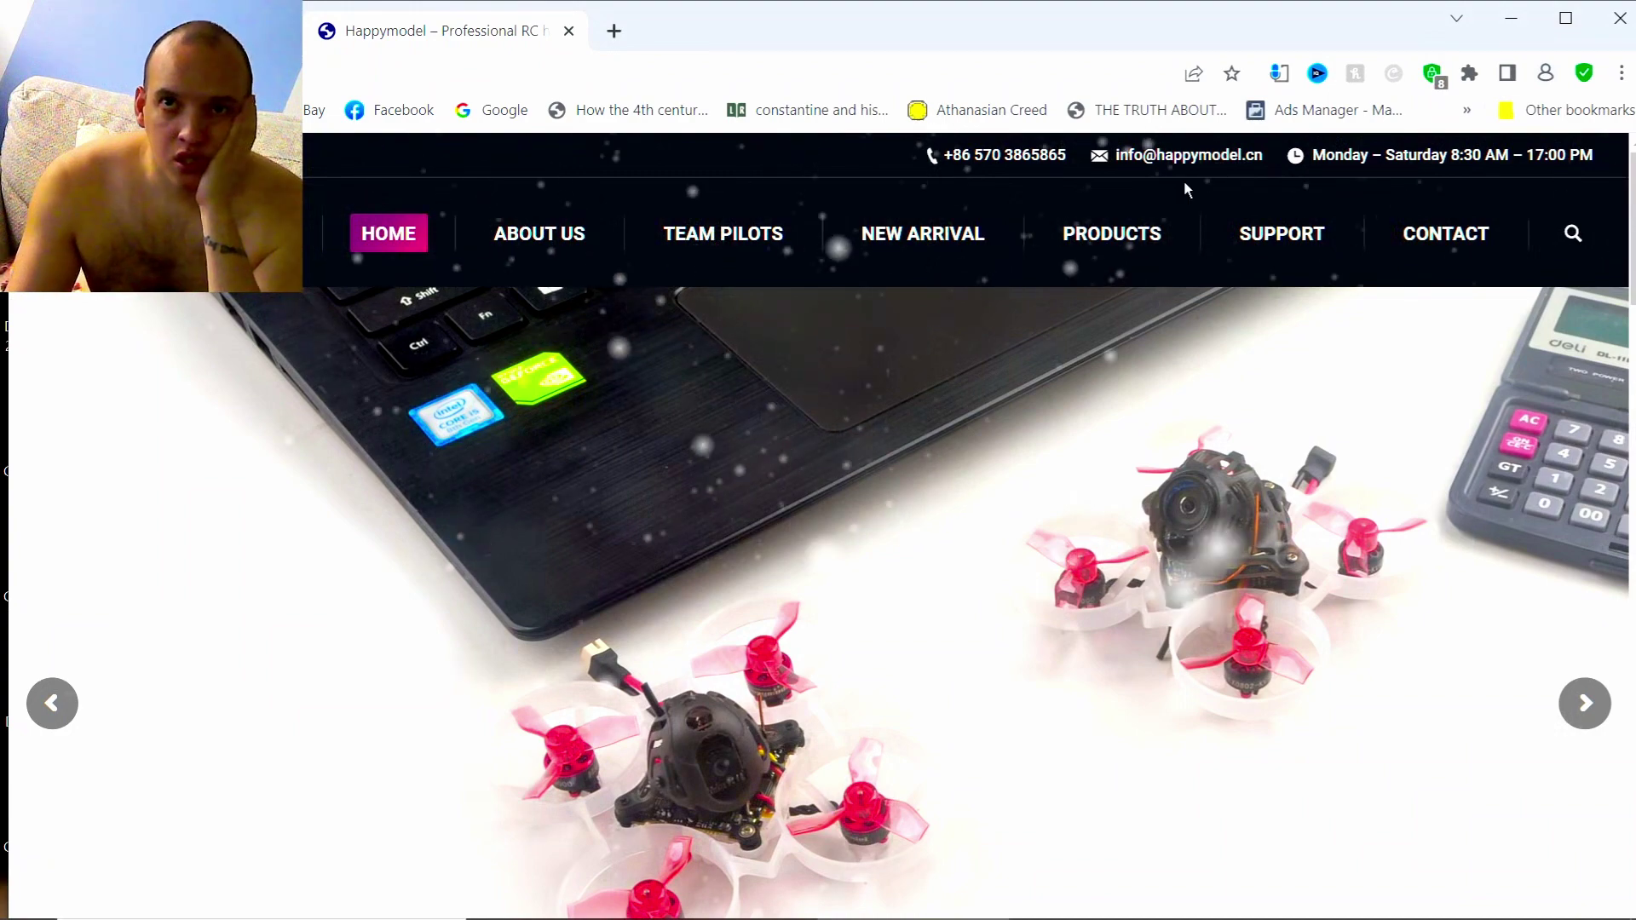
Open the Firmware category of the support section on the Happymodel website.
{"action": "left_click", "coordinate": [1282, 234]}
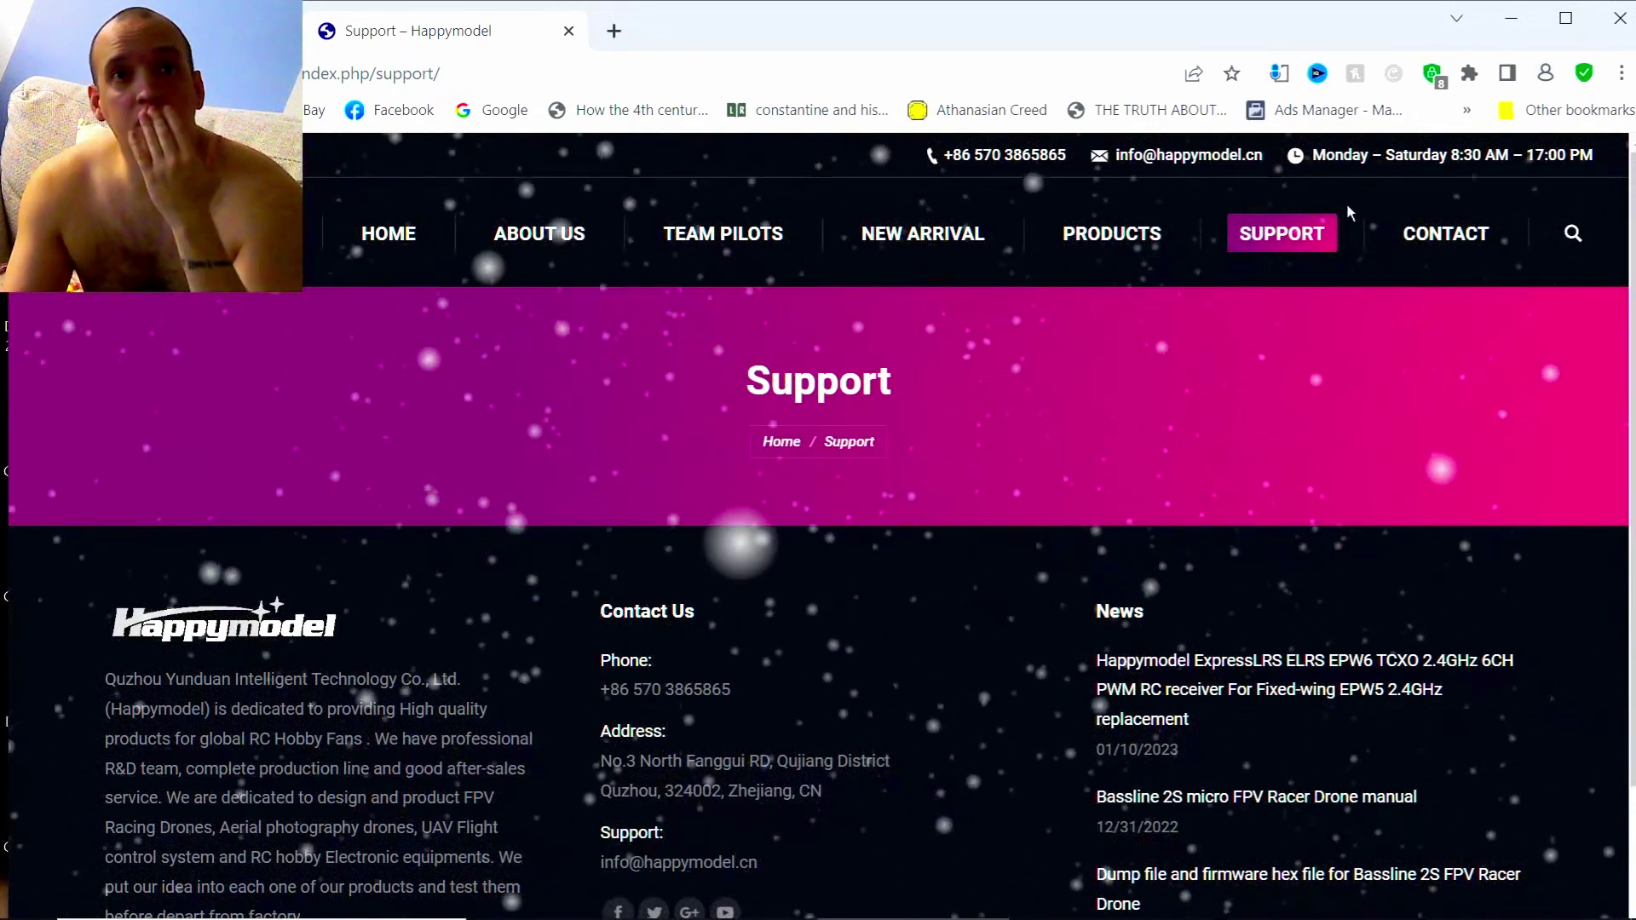
{"action": "mouse_move", "coordinate": [1254, 255]}
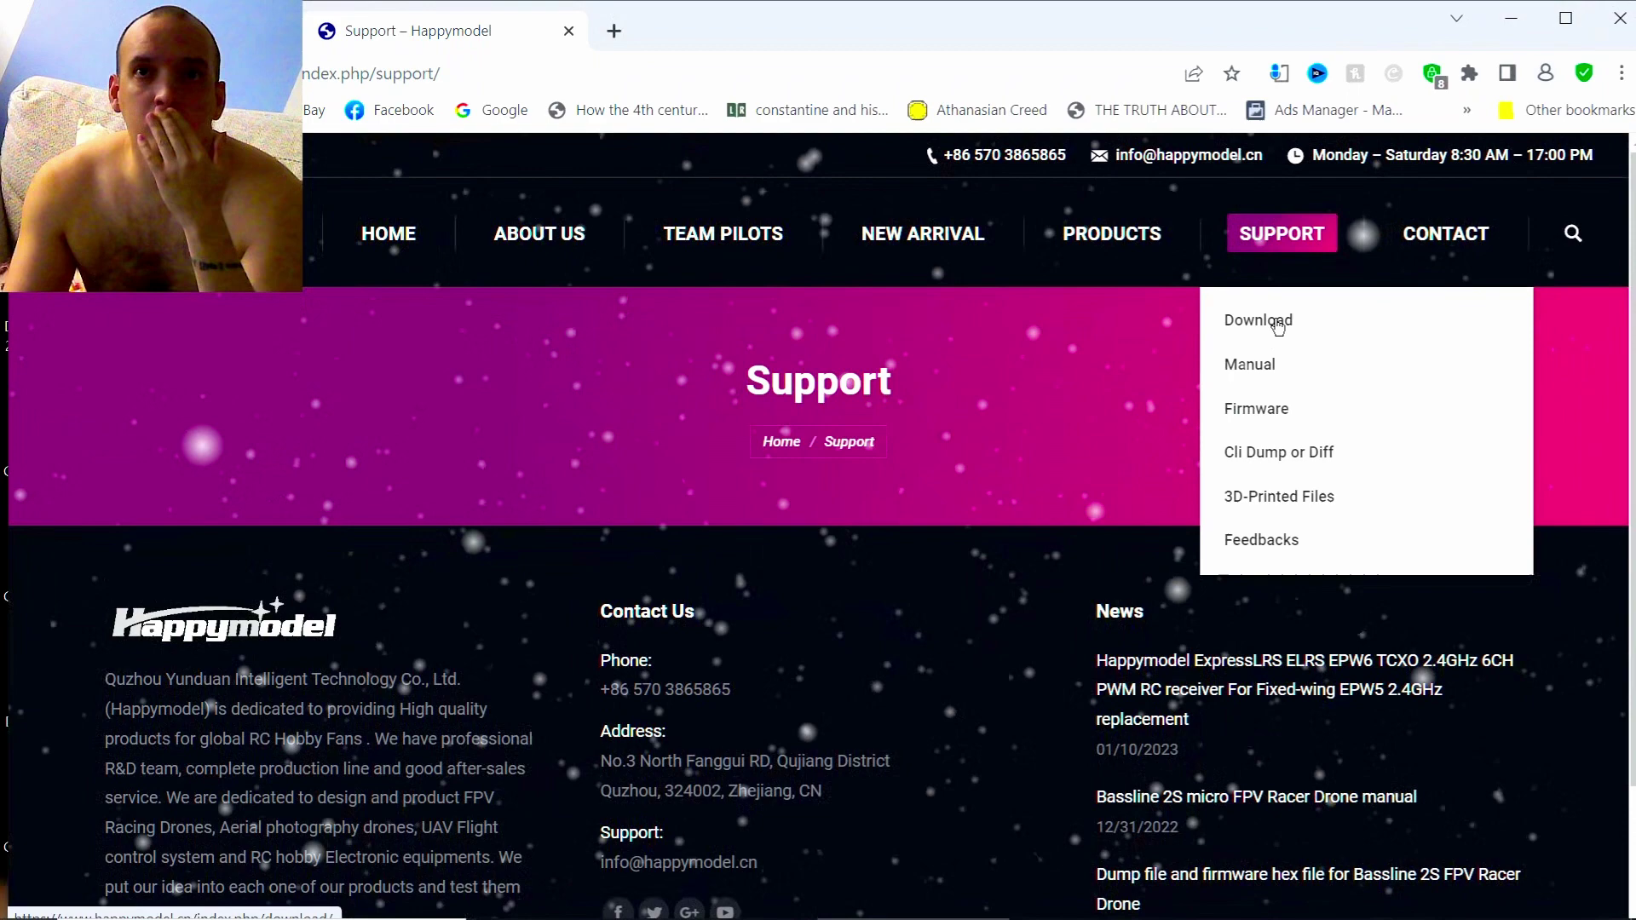
{"action": "left_click", "coordinate": [1258, 409]}
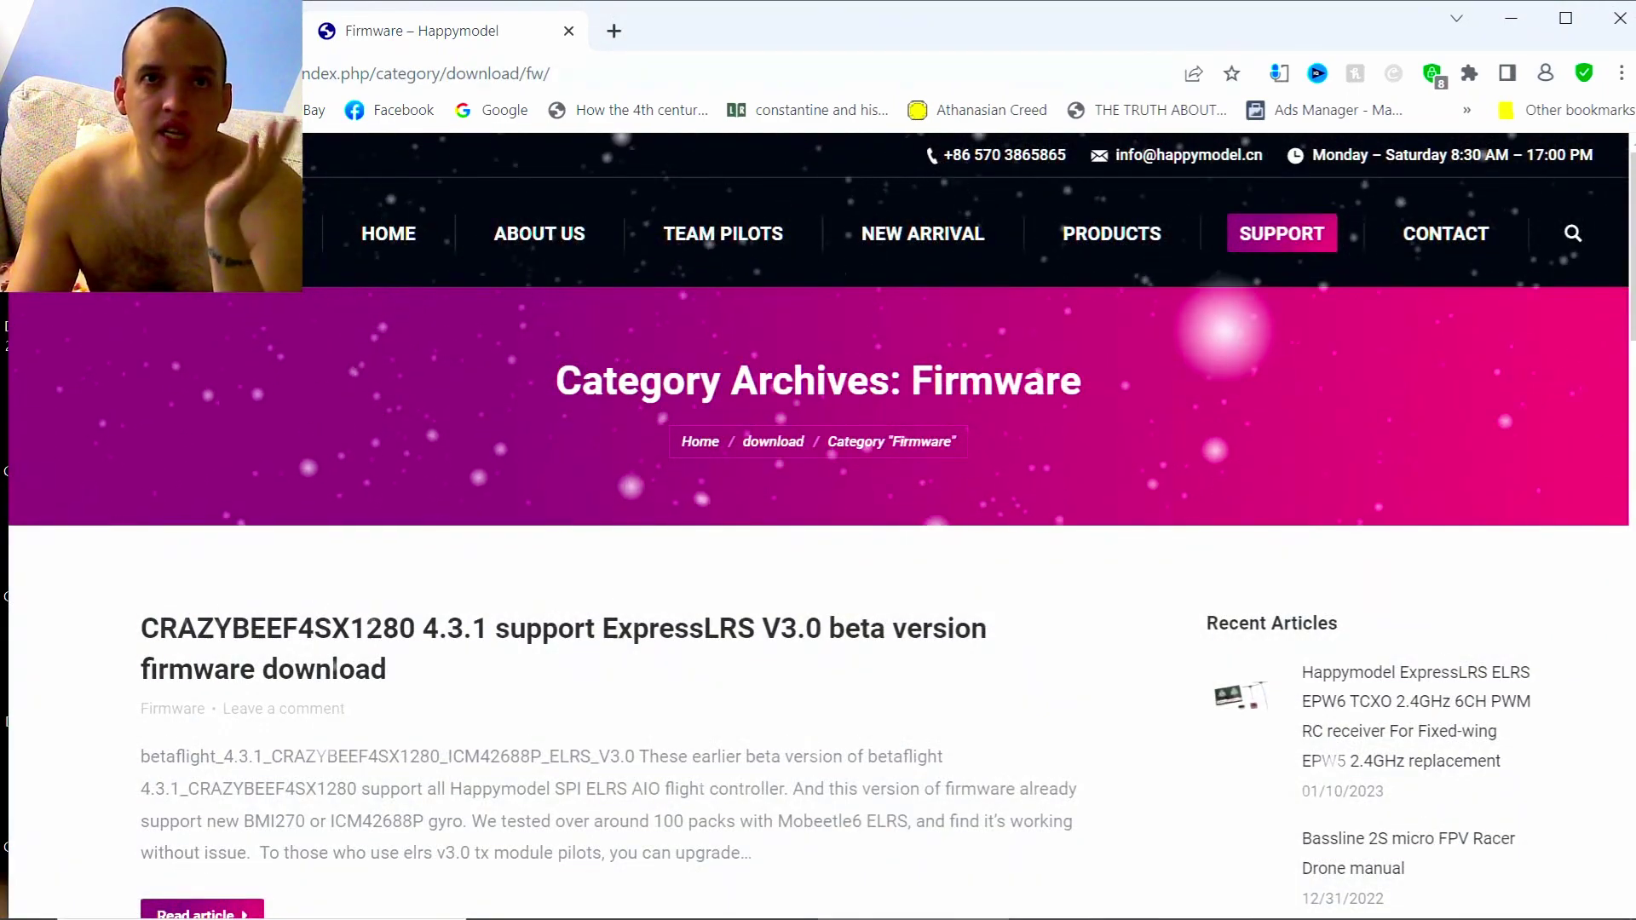
{"action": "scroll", "coordinate": [1066, 419], "scroll_direction": "down", "scroll_amount": 1}
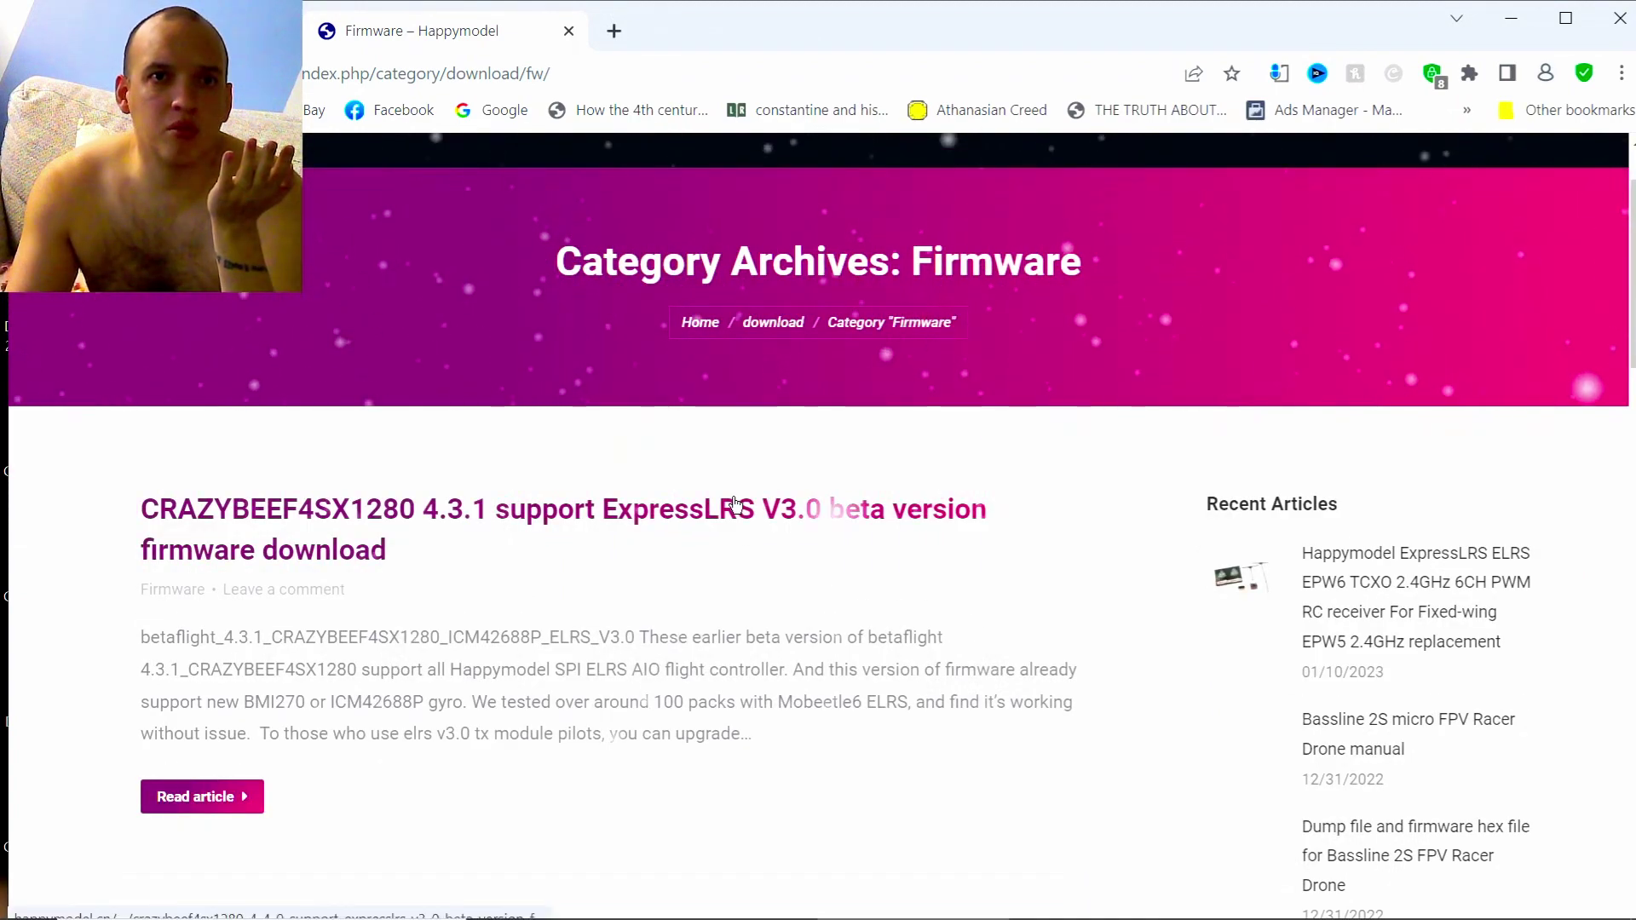
Check the Crux35 product page's specifications for the flight controller firmware target of the ELRS version.
{"action": "key", "text": "alt+Left"}
{"action": "scroll", "coordinate": [994, 452], "scroll_direction": "down", "scroll_amount": 4}
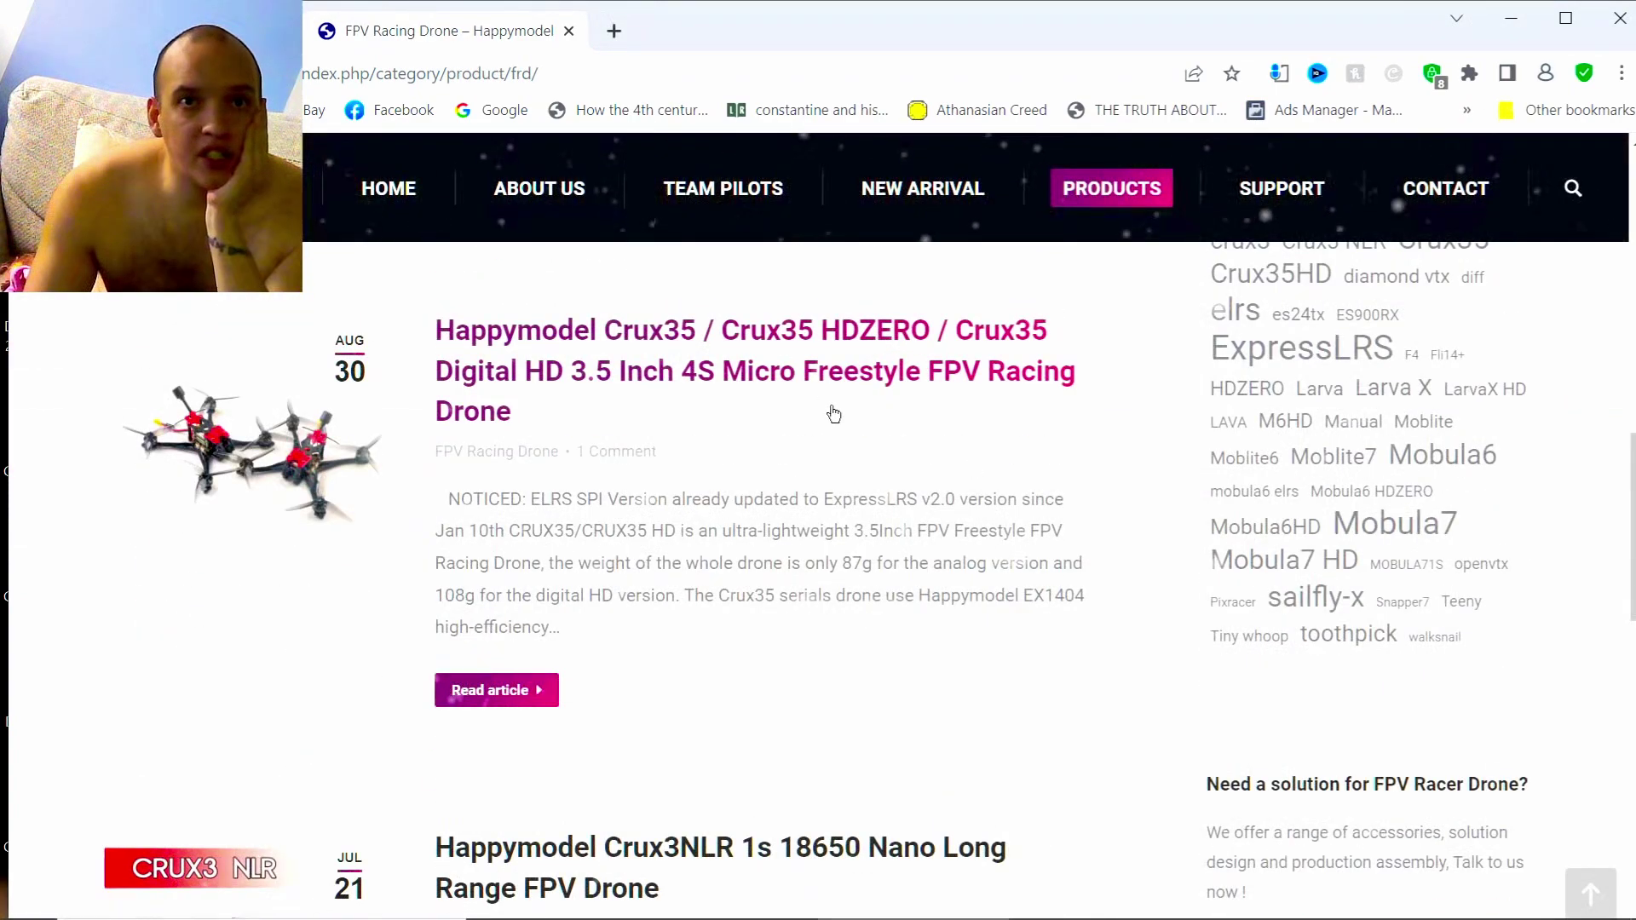
{"action": "left_click", "coordinate": [872, 386]}
{"action": "scroll", "coordinate": [506, 599], "scroll_direction": "down", "scroll_amount": 5}
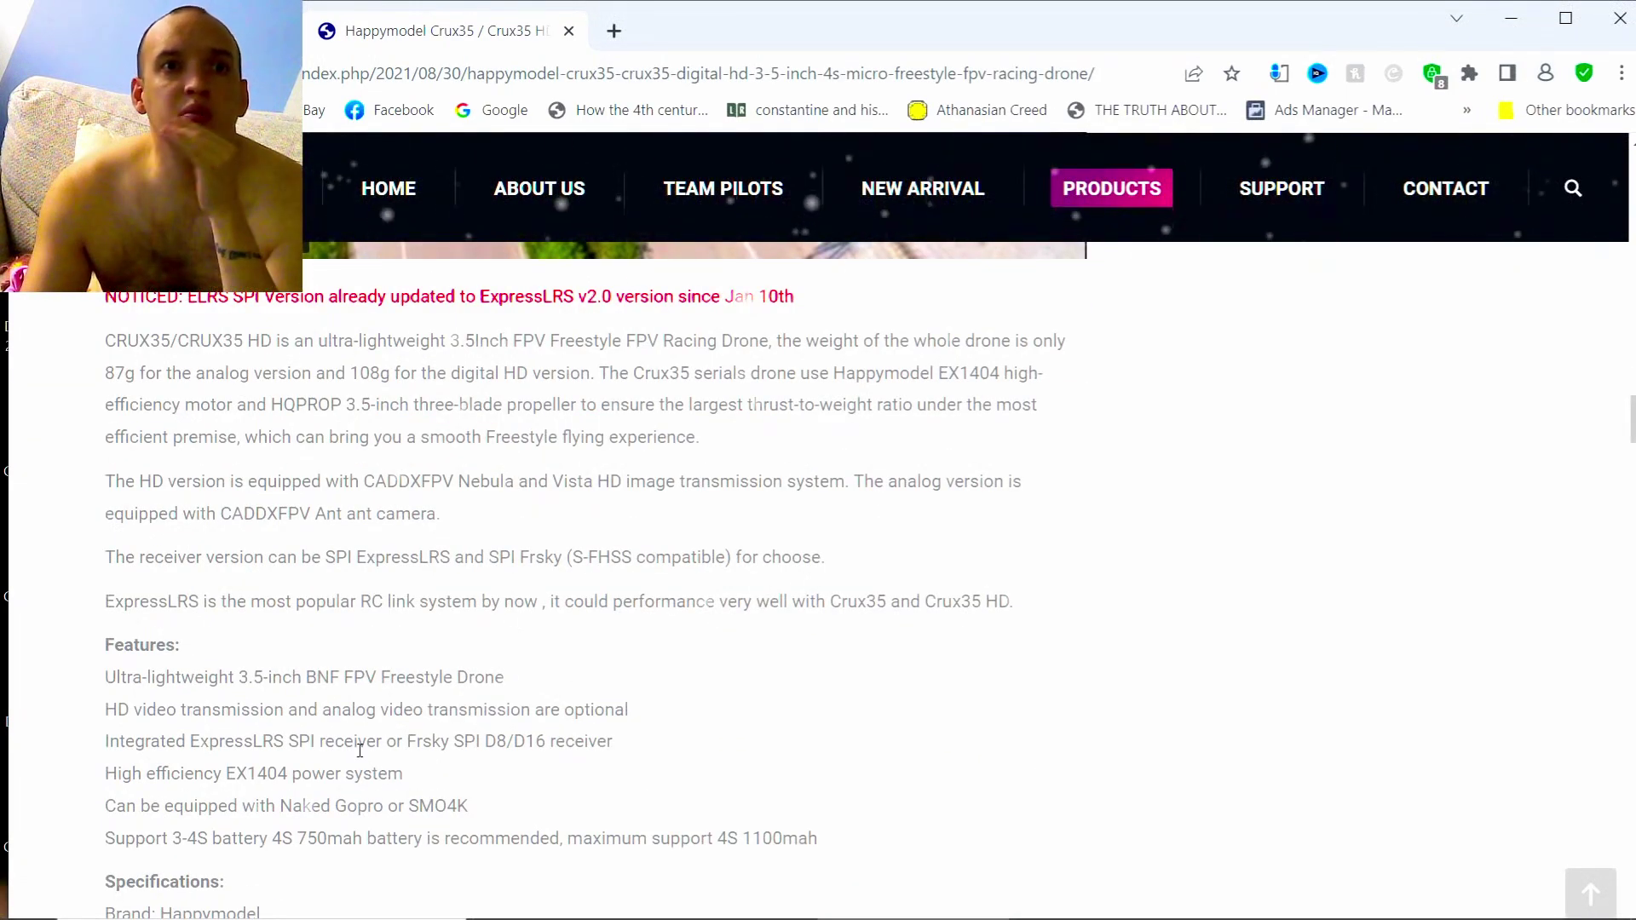
{"action": "scroll", "coordinate": [512, 728], "scroll_direction": "down", "scroll_amount": 10}
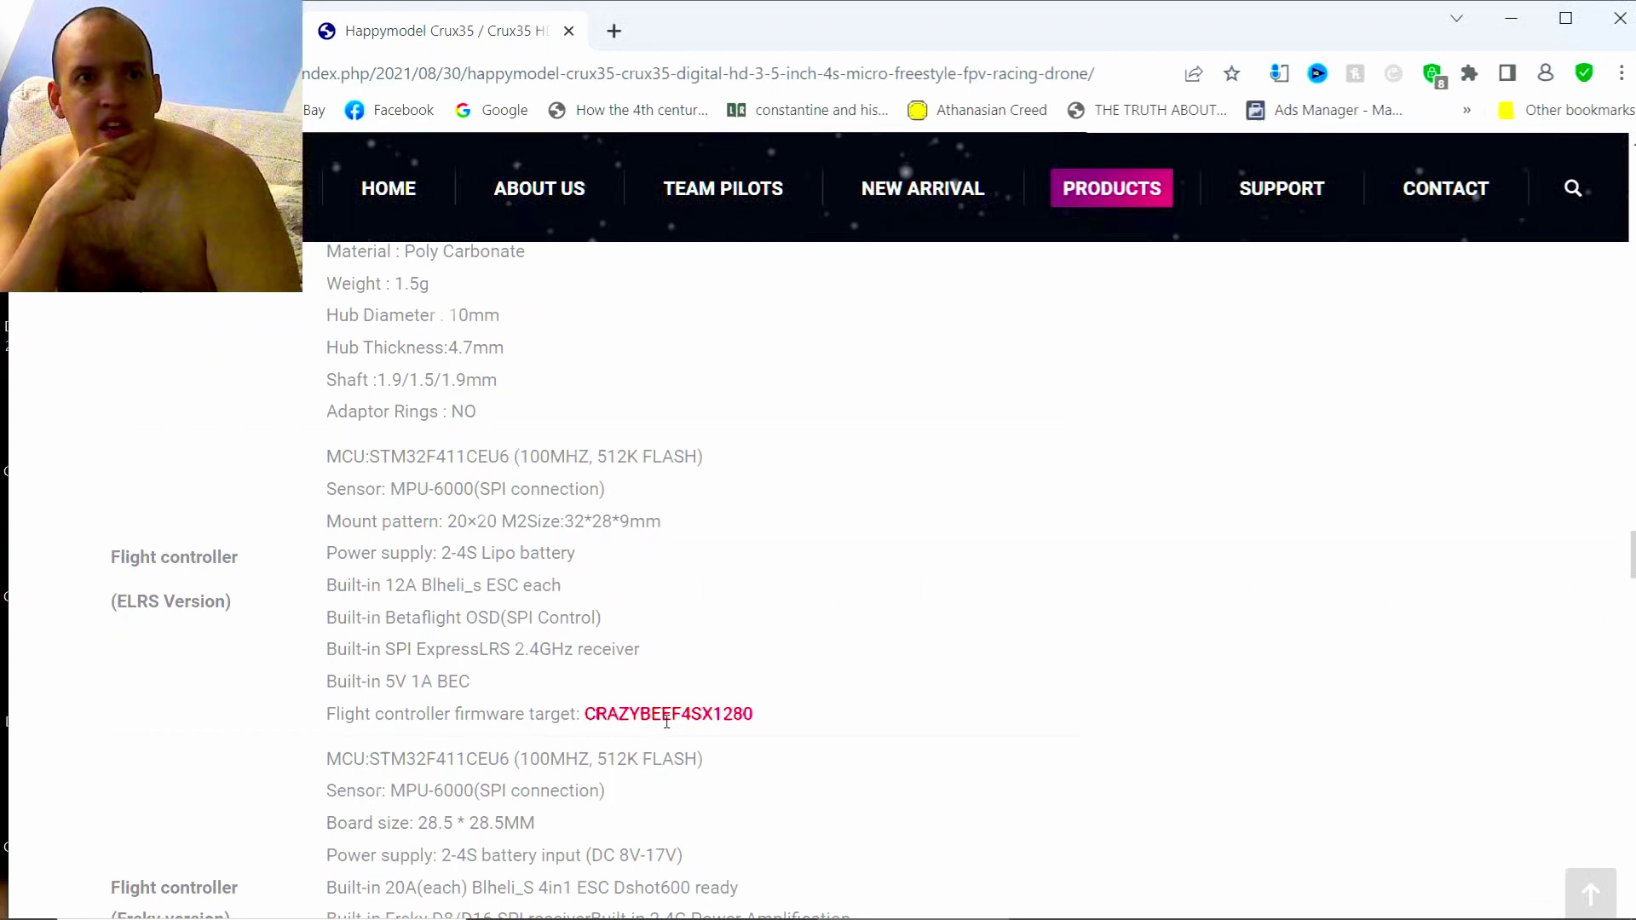
{"action": "scroll", "coordinate": [995, 662], "scroll_direction": "down", "scroll_amount": 3}
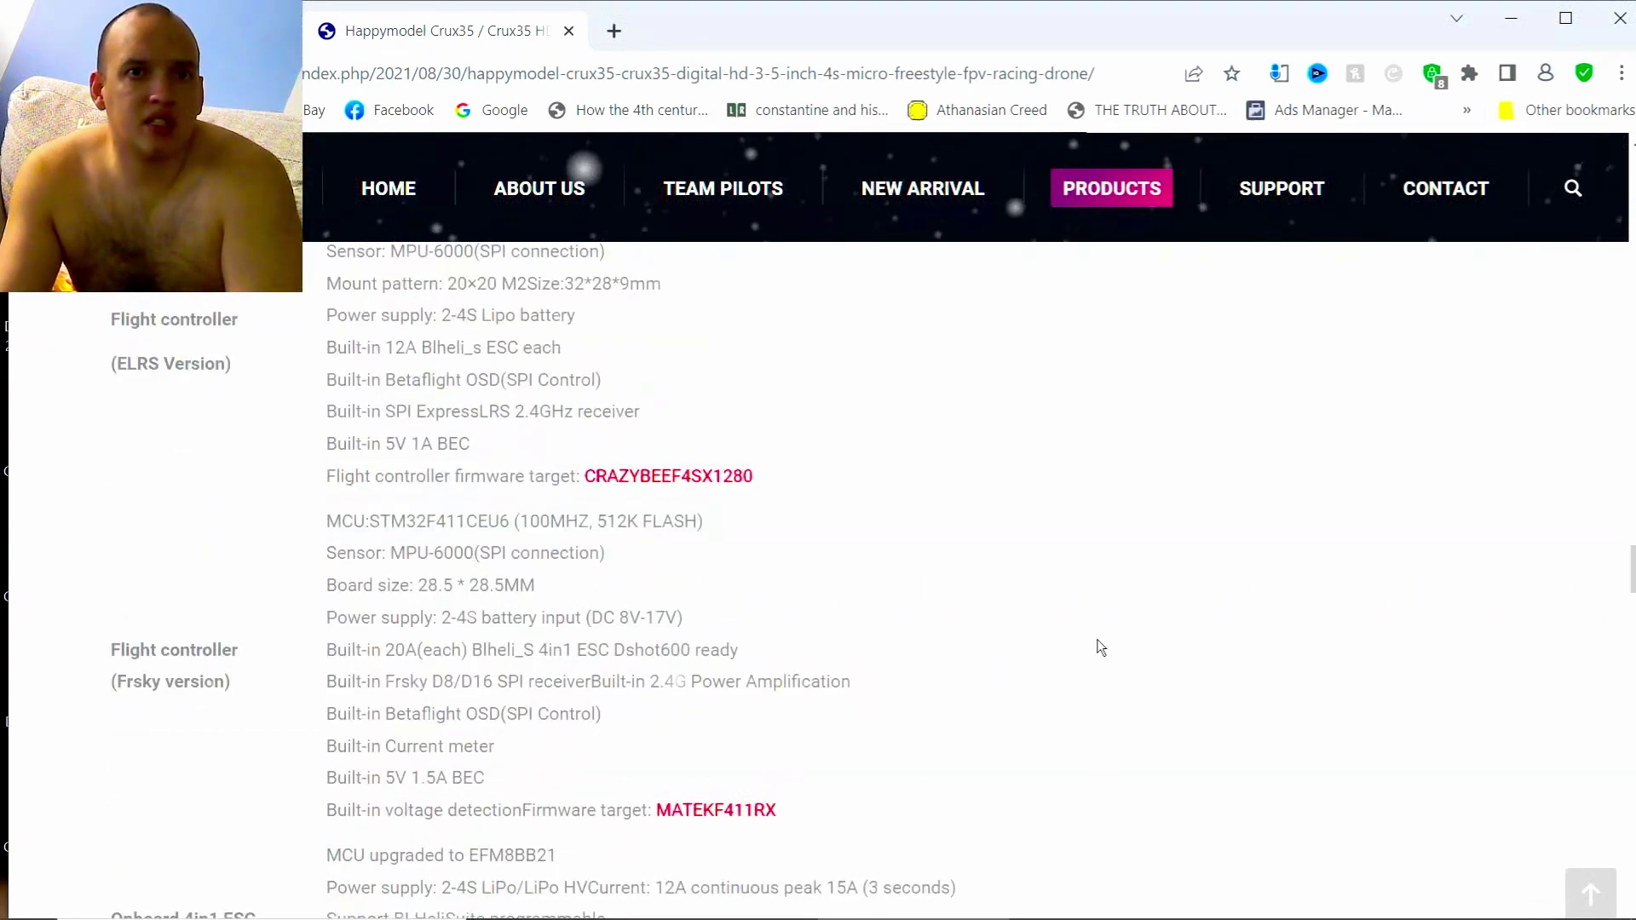
{"action": "scroll", "coordinate": [1015, 678], "scroll_direction": "up", "scroll_amount": 3}
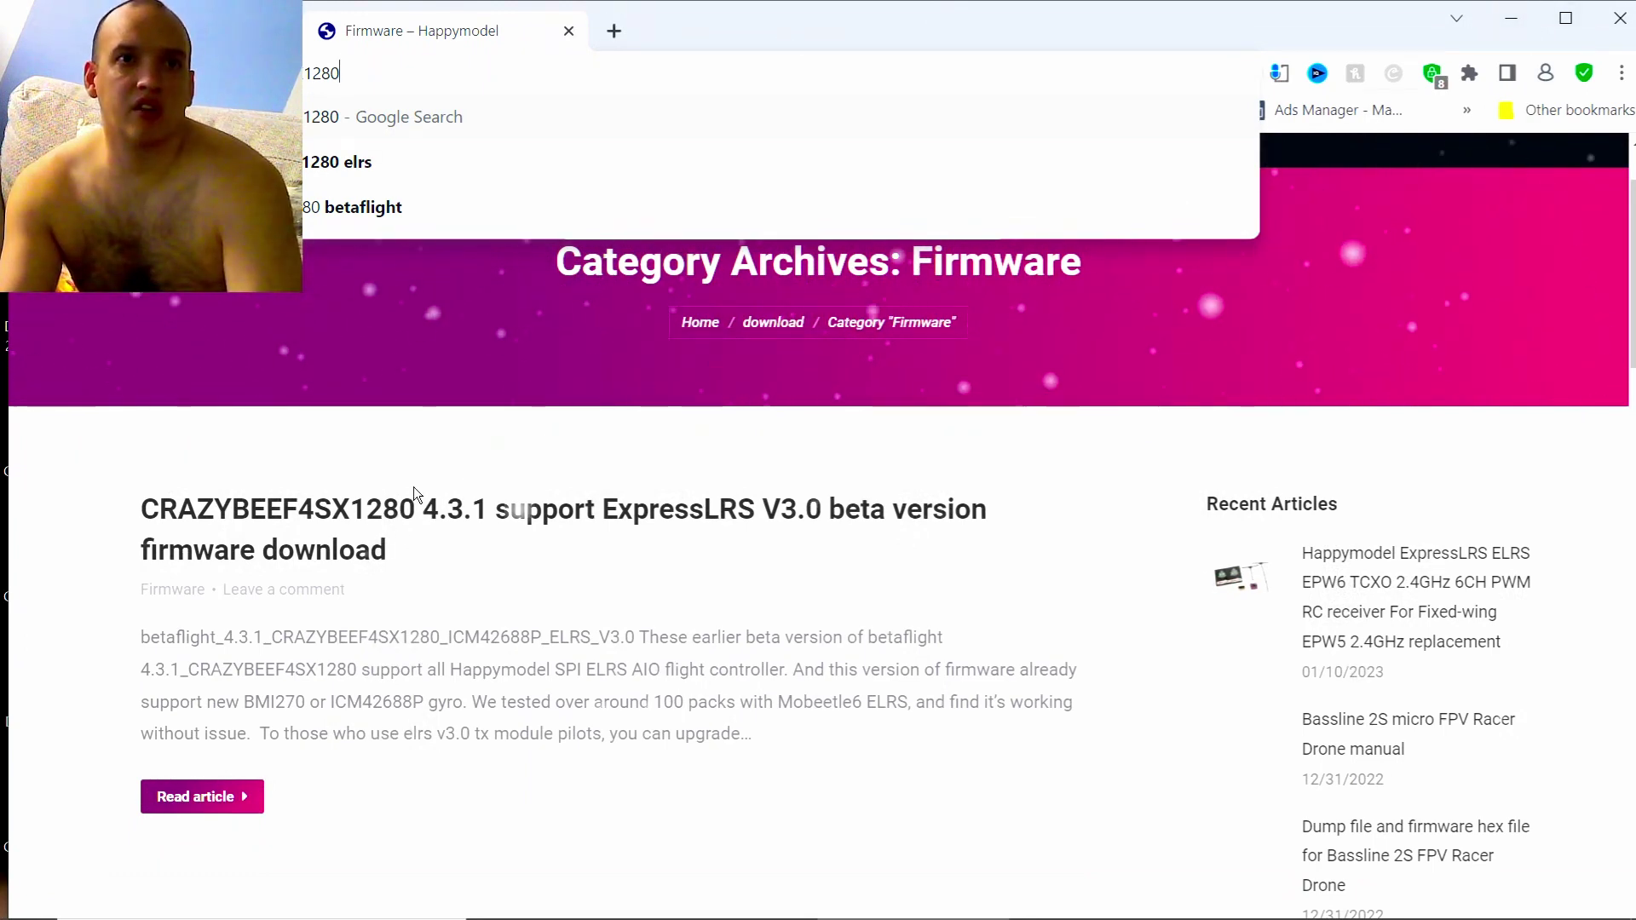
Download the betaflight_4.3.1_CRAZYBEEF4SX1280_ICM42688P_ELRS_V3.0 archive from its firmware article and show the Downloads folder.
{"action": "left_click", "coordinate": [287, 534]}
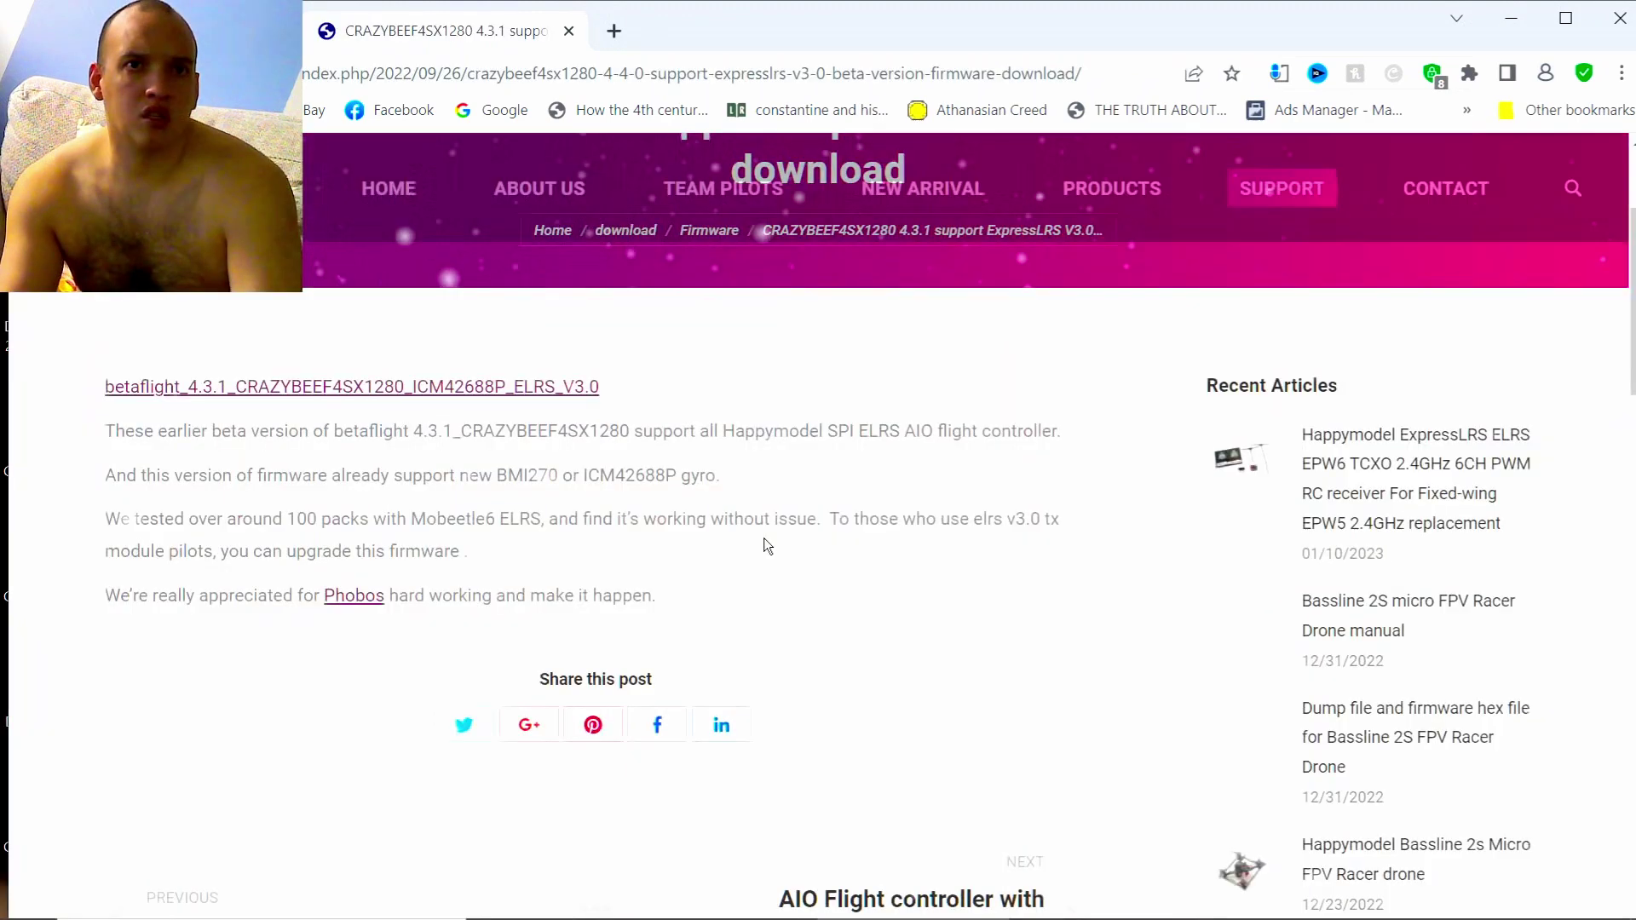
{"action": "left_click", "coordinate": [481, 387]}
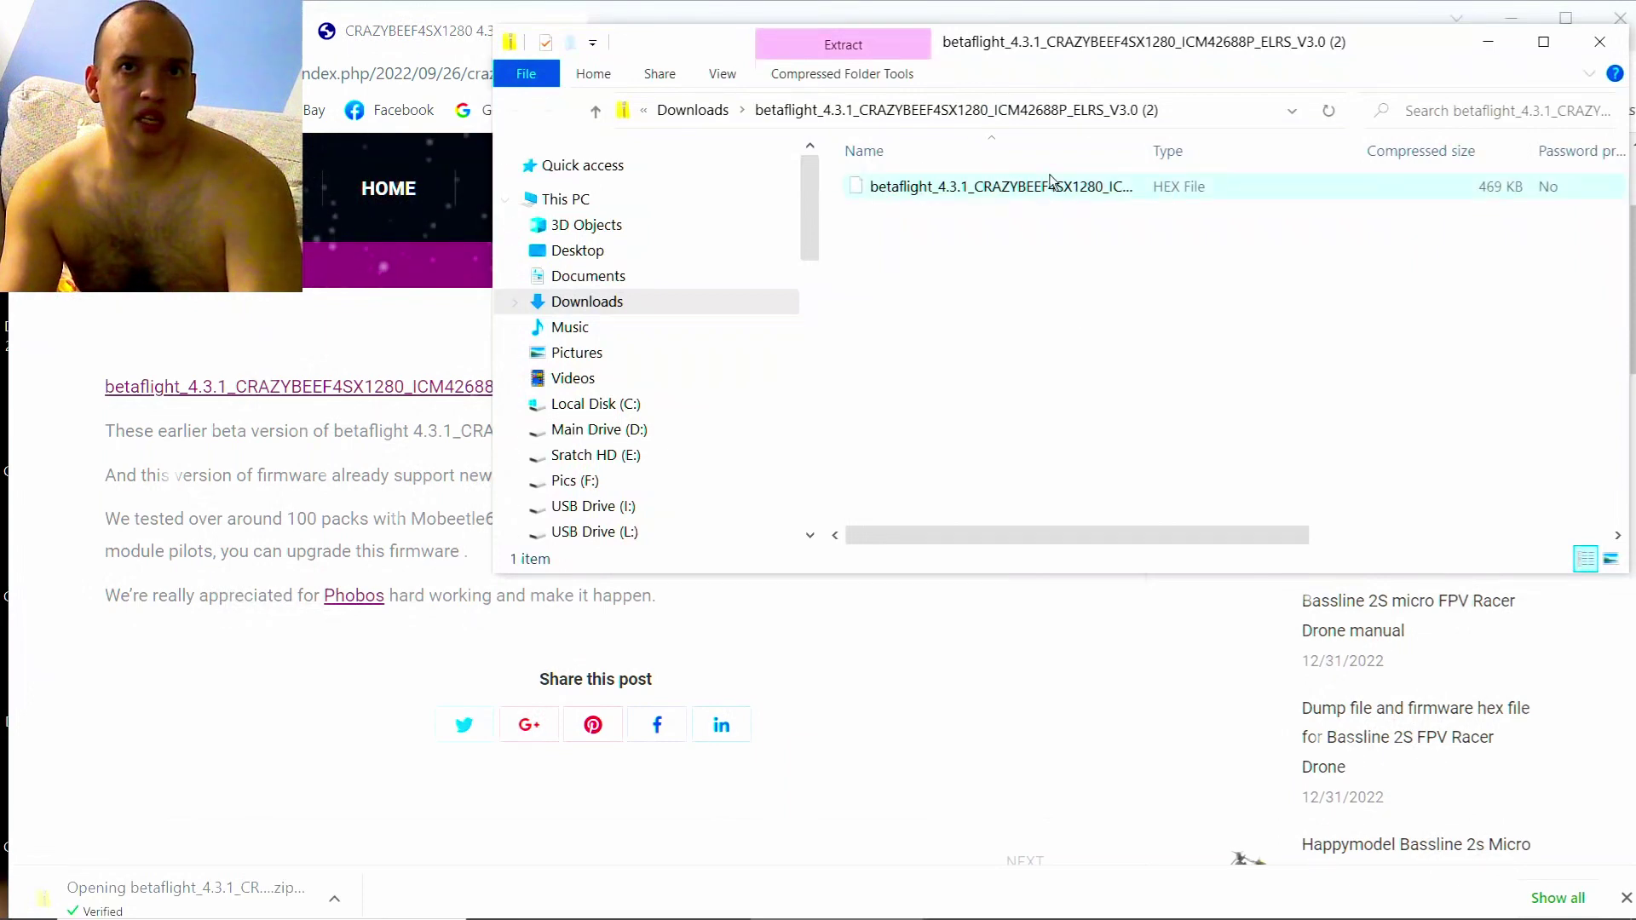
{"action": "right_click", "coordinate": [1014, 185]}
{"action": "left_click", "coordinate": [686, 304]}
{"action": "left_click", "coordinate": [686, 303]}
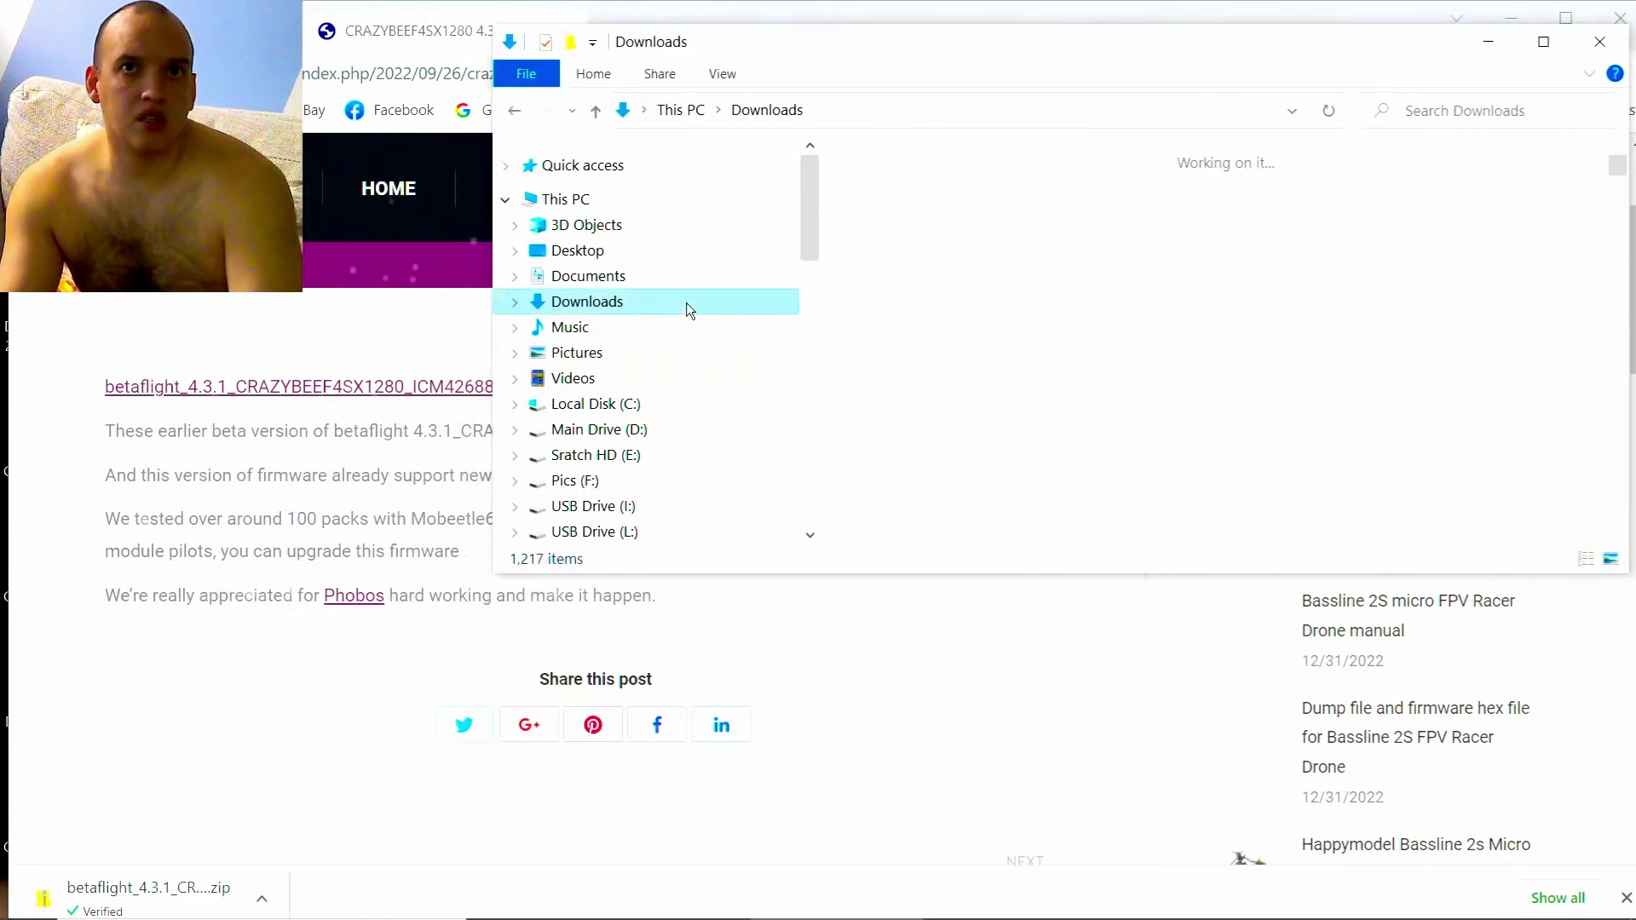
Extract the downloaded firmware archive into the suggested folder within Downloads and close the extracted folder's window.
{"action": "right_click", "coordinate": [896, 273]}
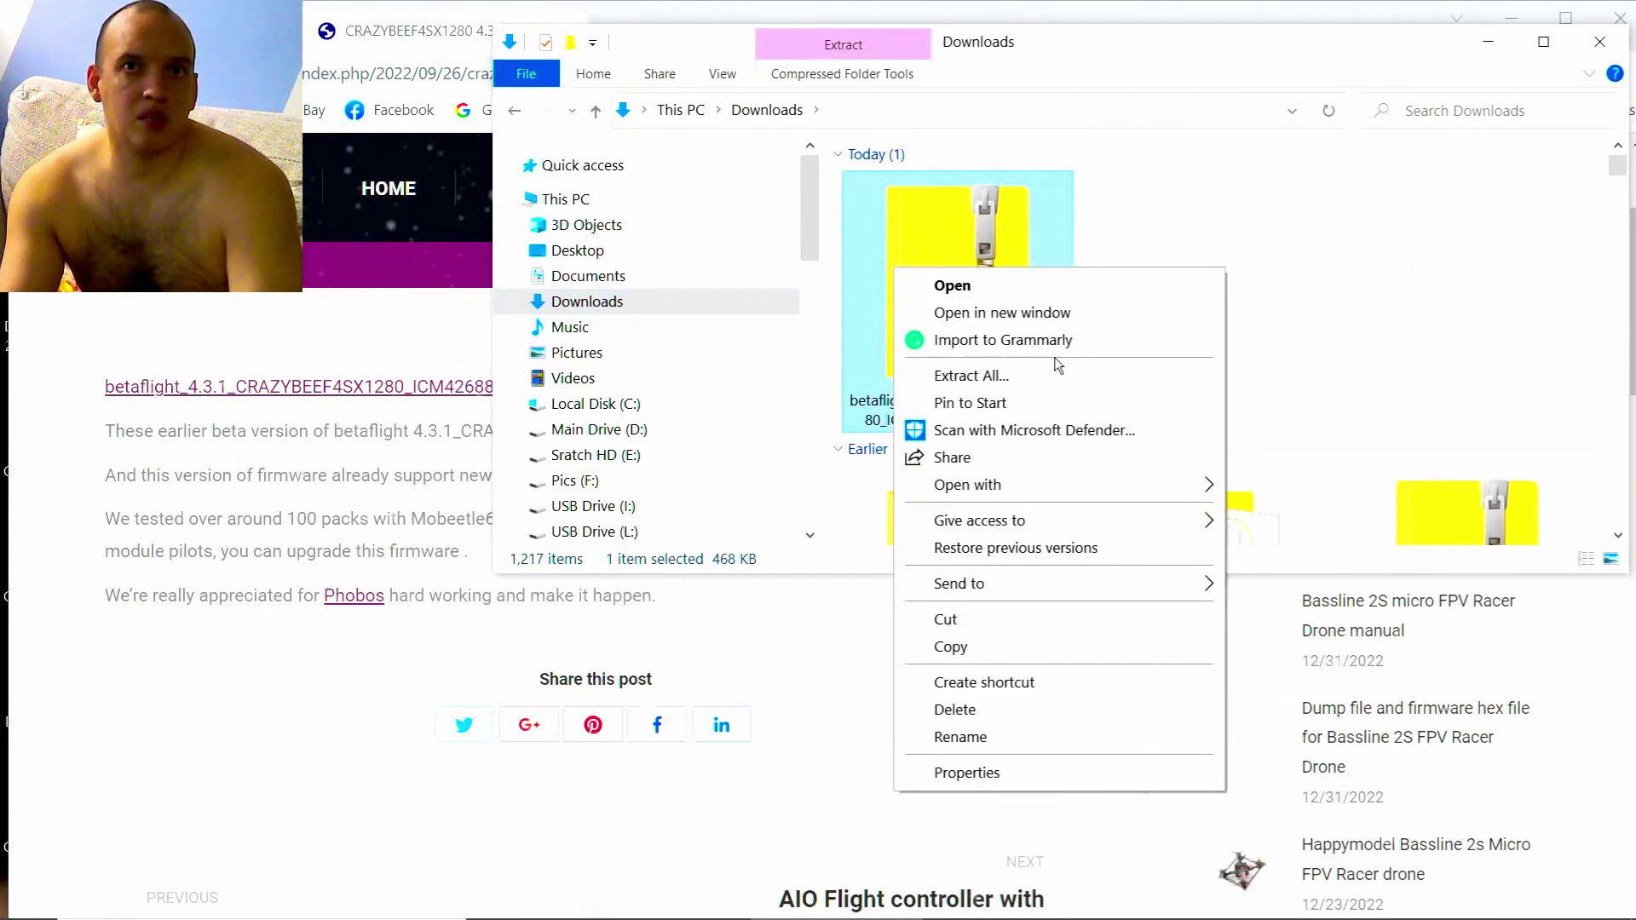
{"action": "left_click", "coordinate": [1068, 376]}
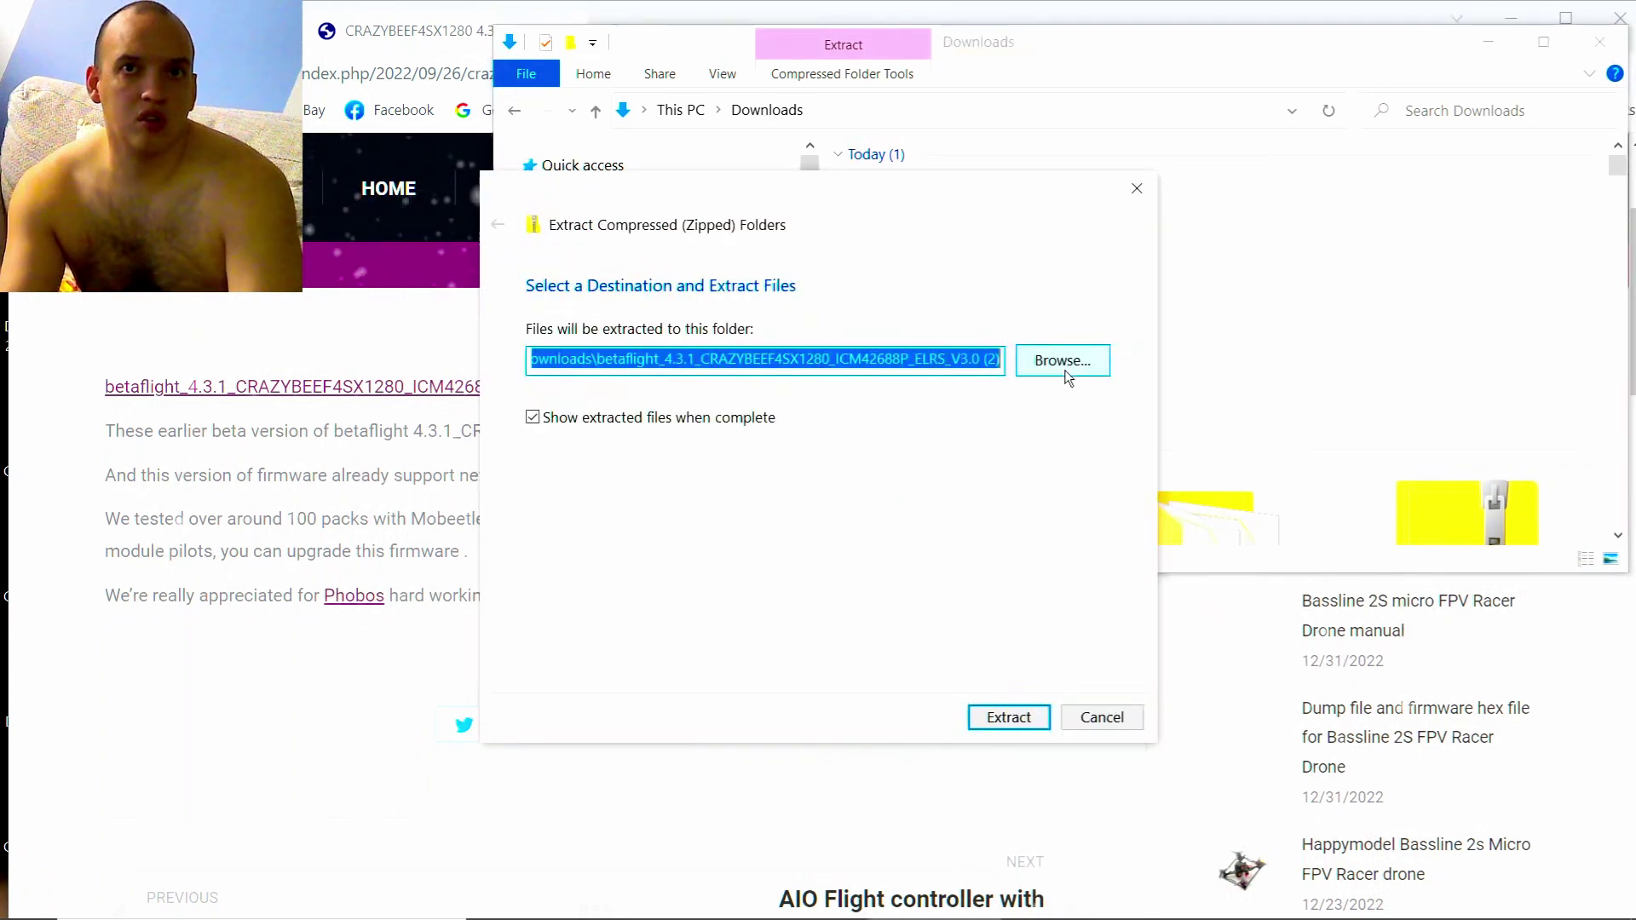
{"action": "left_click", "coordinate": [1031, 721]}
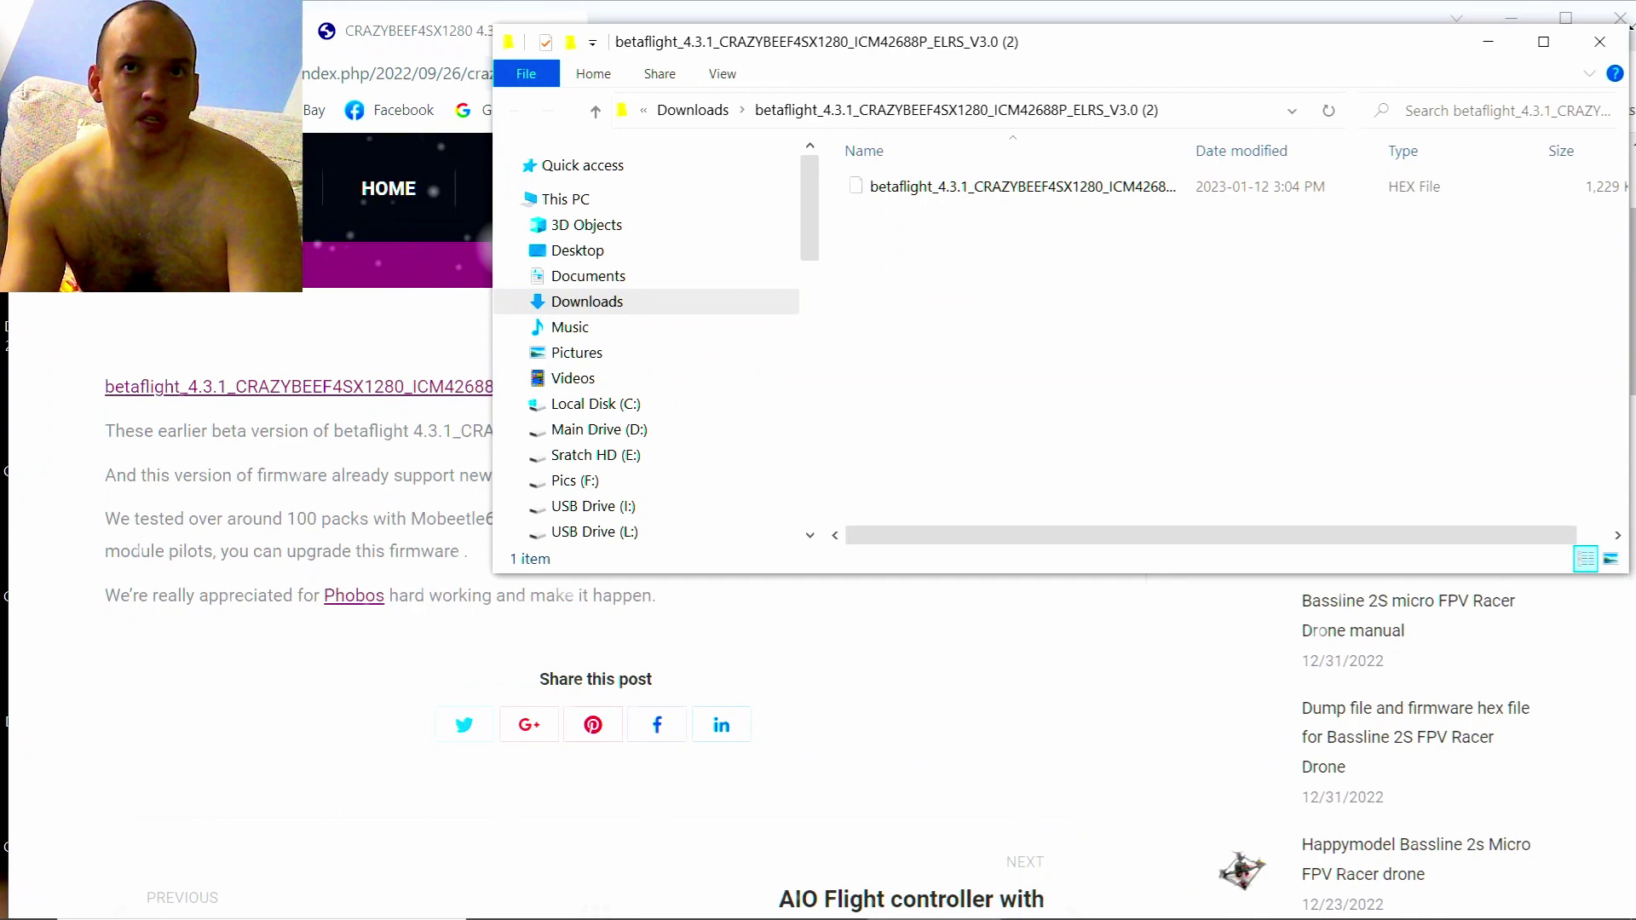
{"action": "left_click", "coordinate": [1599, 41]}
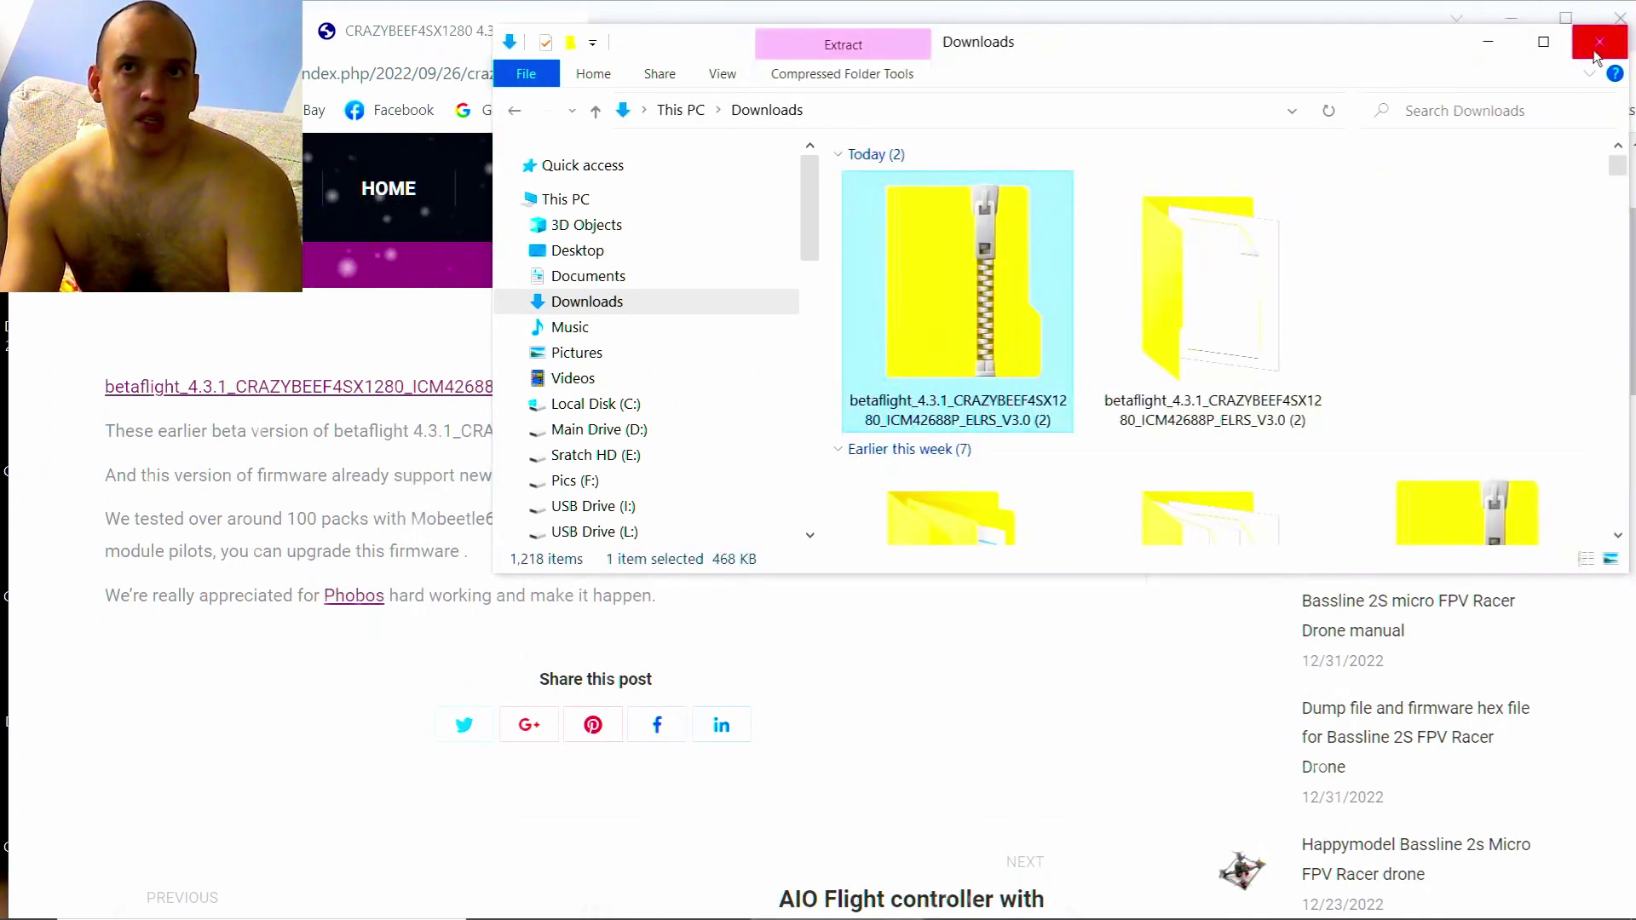
Delete the zipped firmware archive from Downloads, keeping the extracted folder, and close the file window.
{"action": "right_click", "coordinate": [984, 296]}
{"action": "left_click", "coordinate": [1099, 687]}
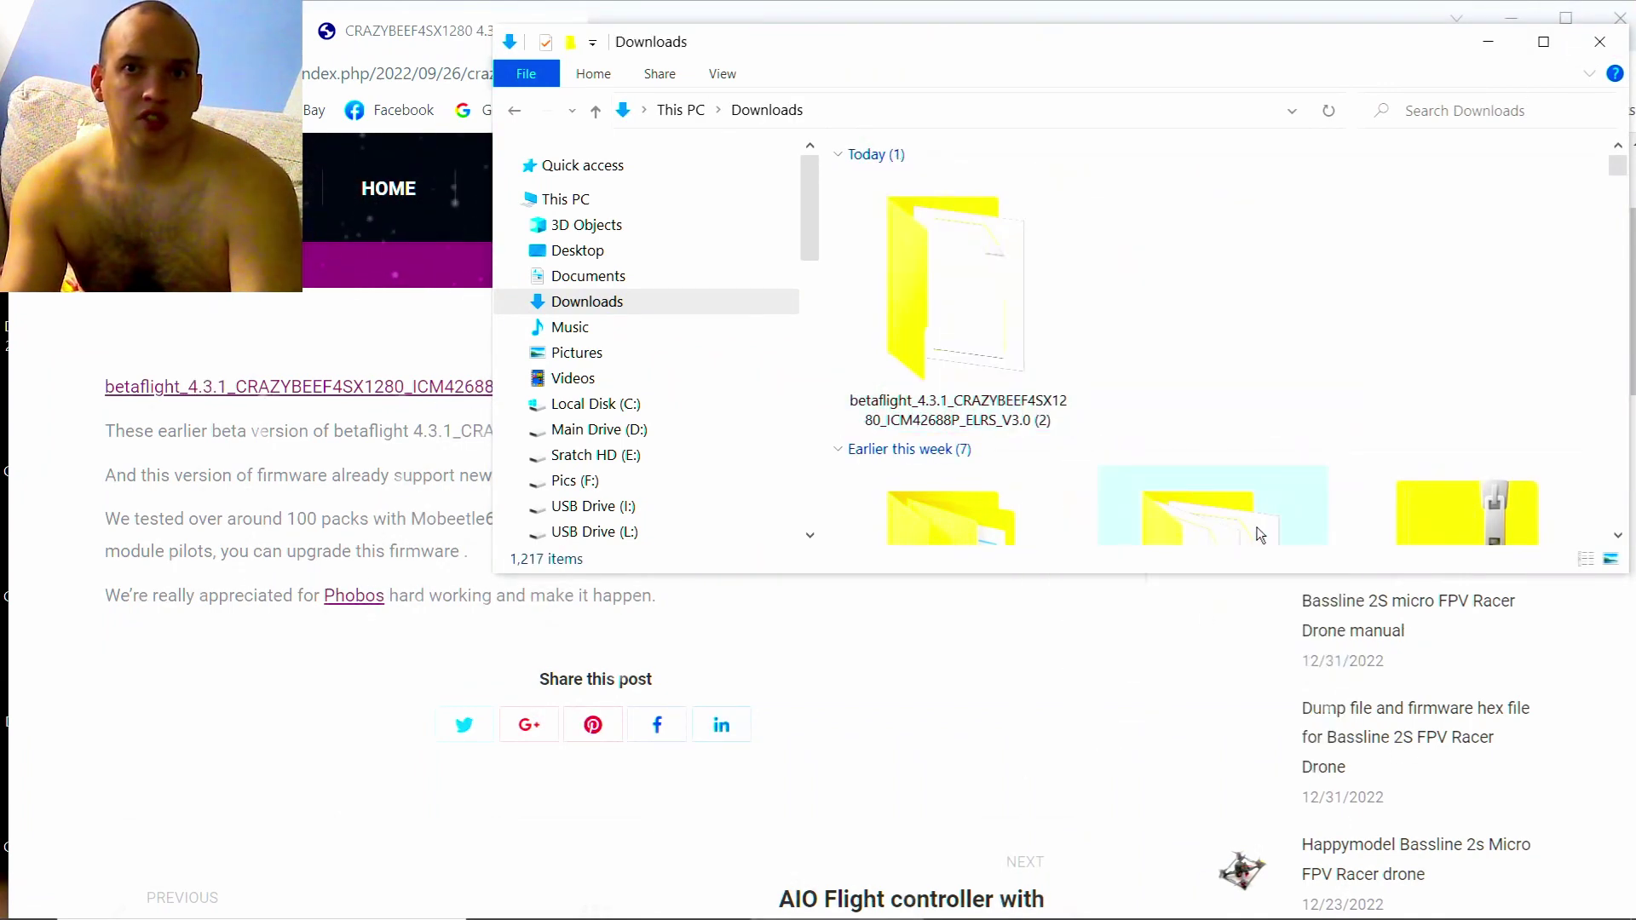
{"action": "left_click", "coordinate": [1599, 40]}
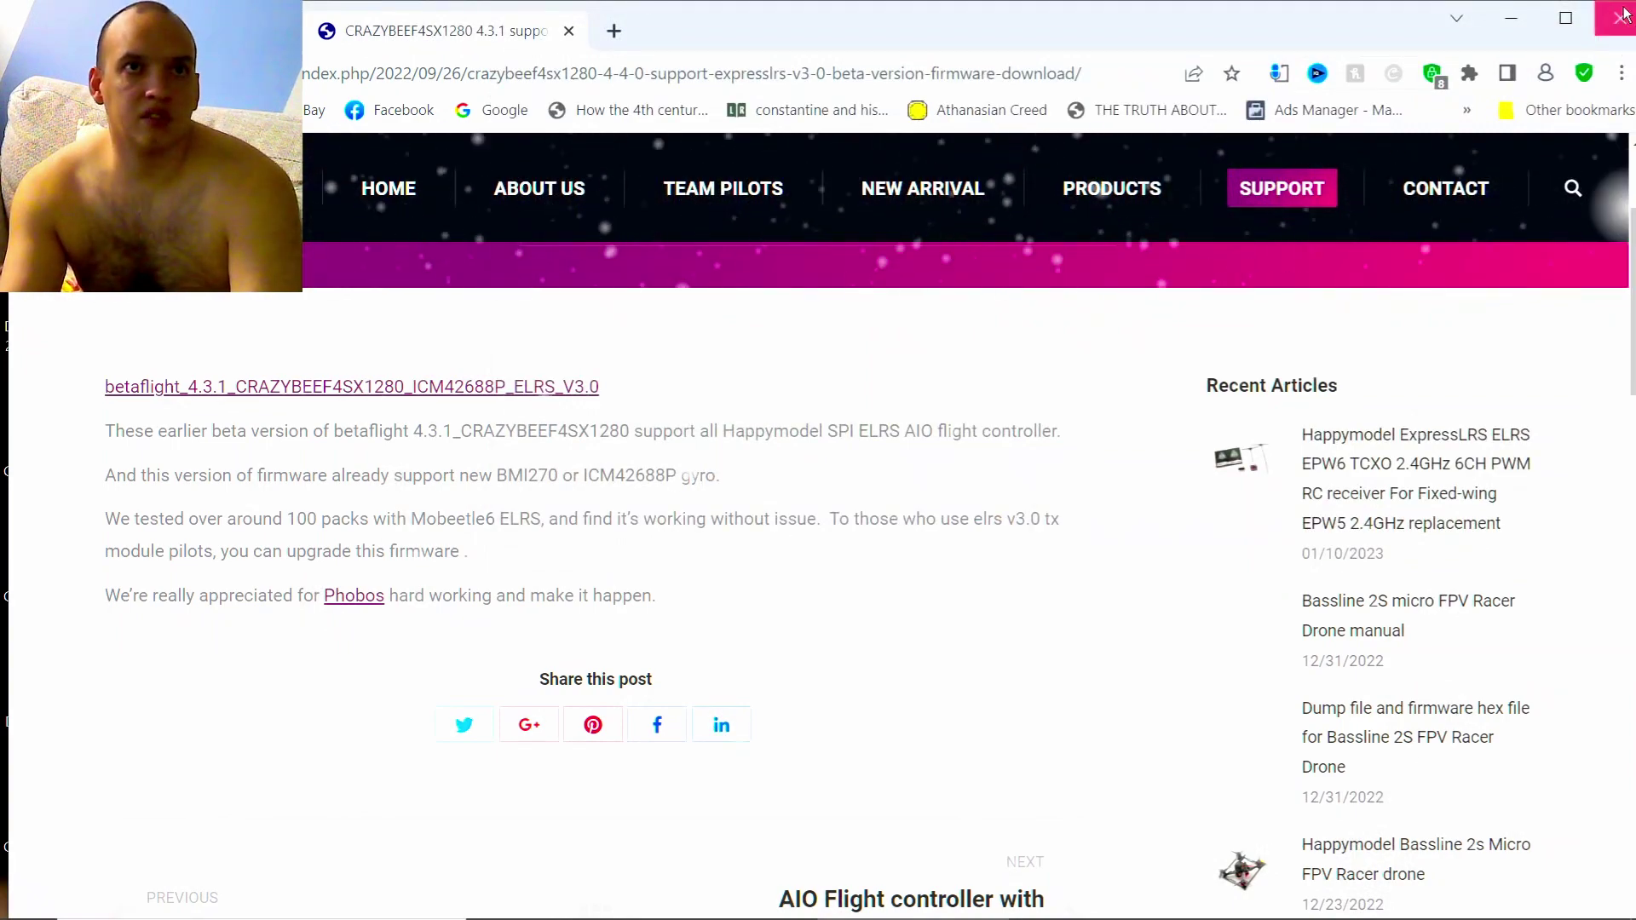
Close the browser, launch Betaflight Configurator from the desktop and dismiss the outdated-version notice.
{"action": "left_click", "coordinate": [1624, 14]}
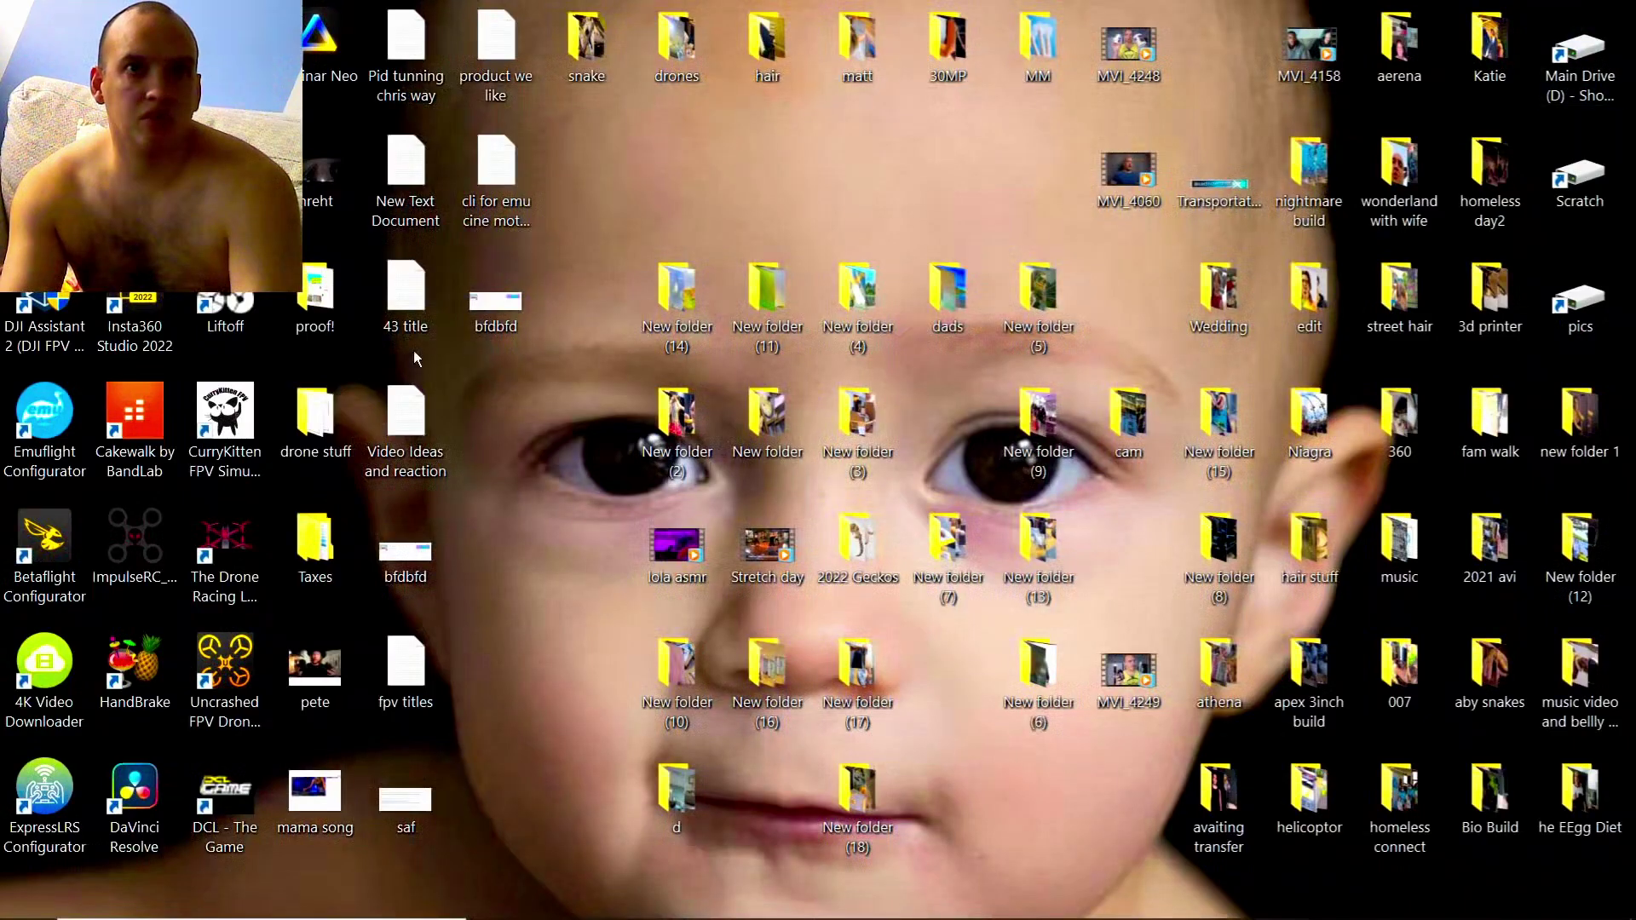
{"action": "double_click", "coordinate": [50, 554]}
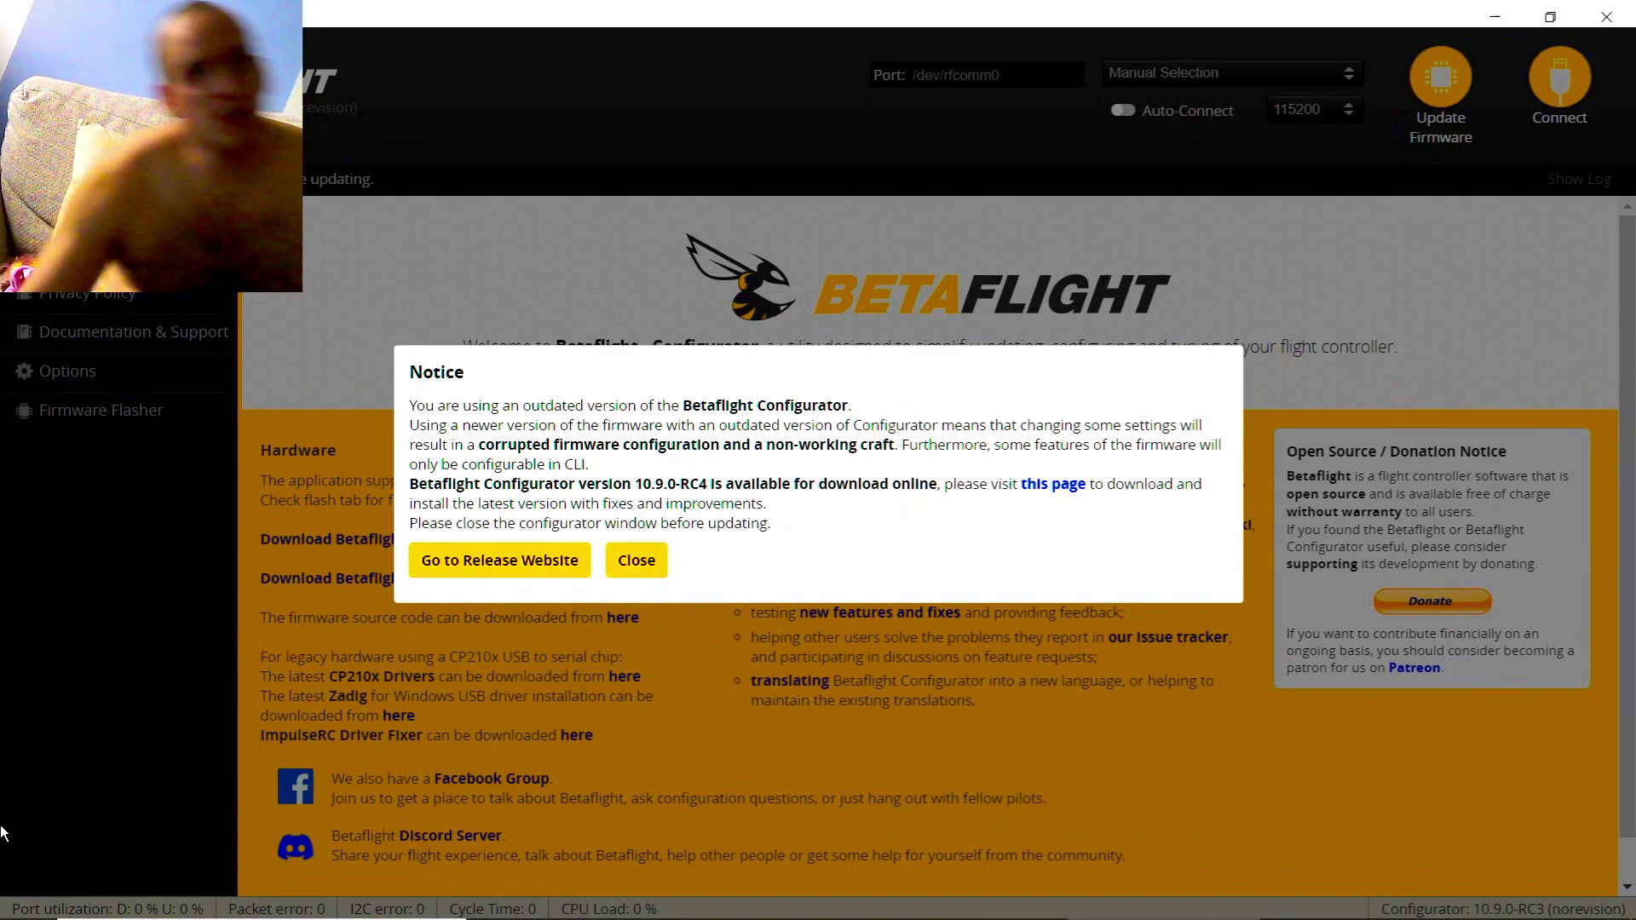
{"action": "key", "text": "Escape"}
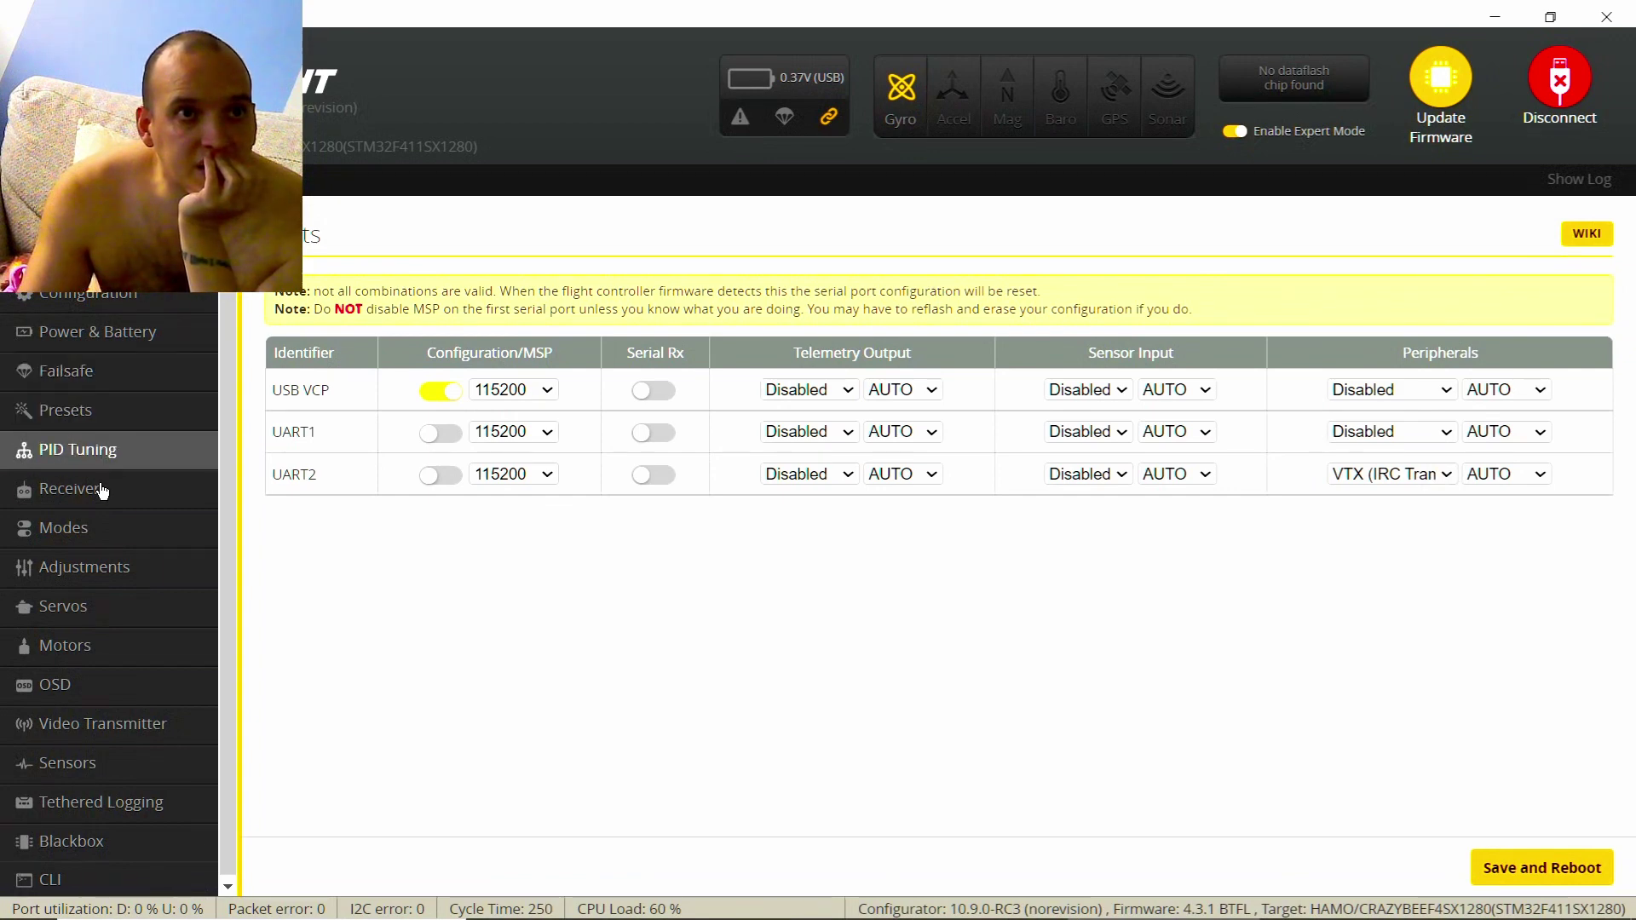
Save a backup of the connected flight controller's configuration as "crux 35 v2 elrs" from Presets.
{"action": "left_click", "coordinate": [94, 411]}
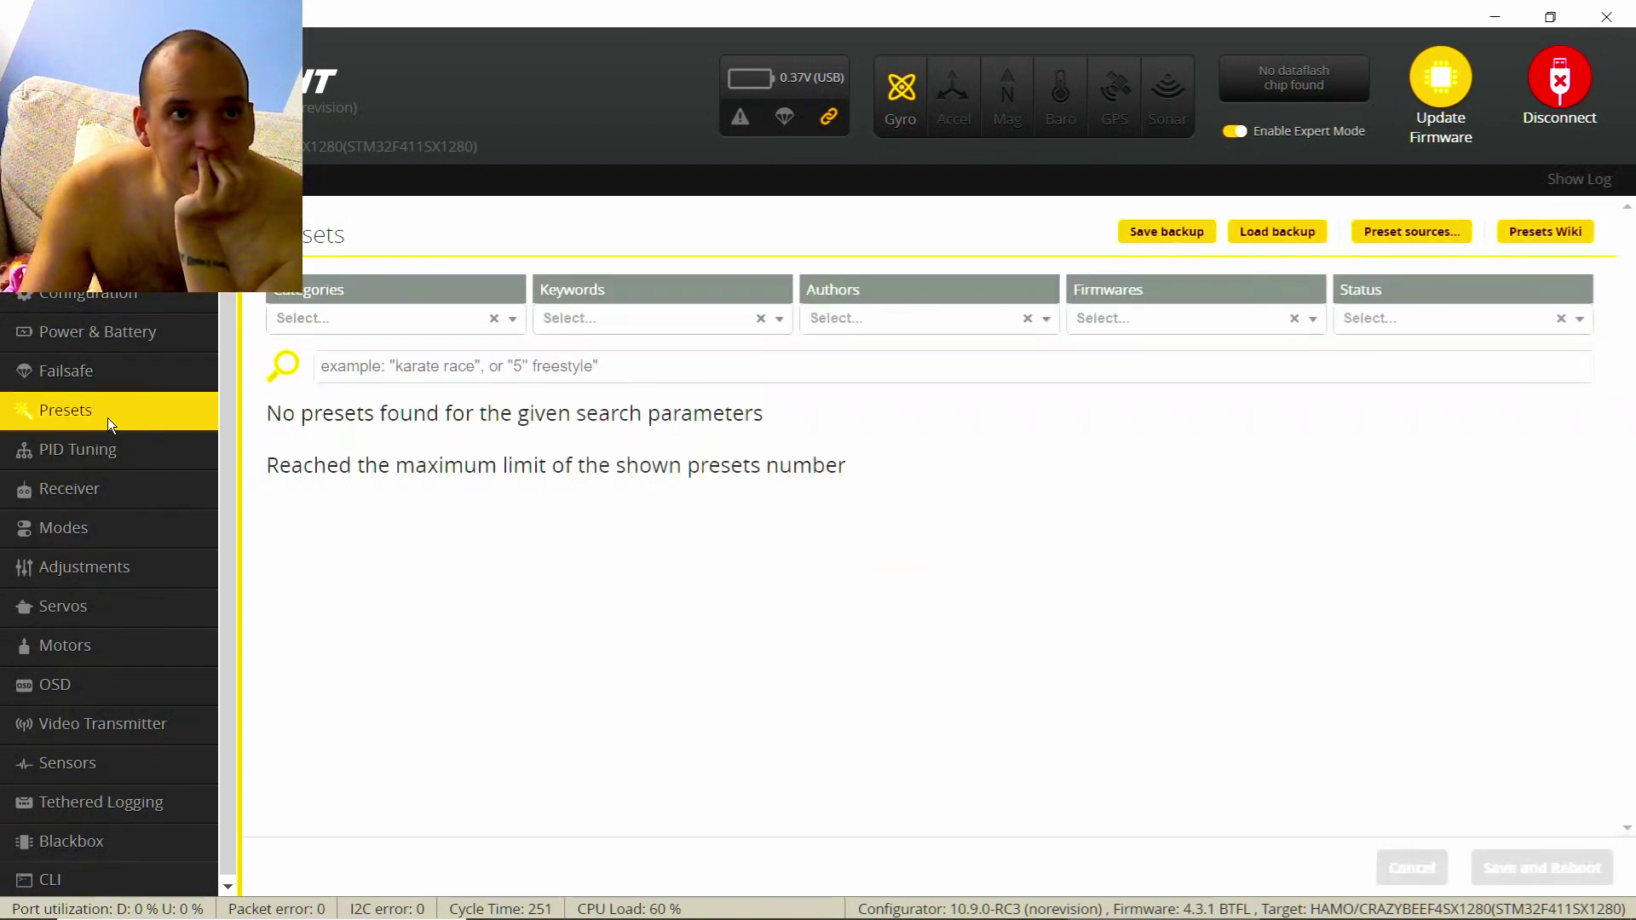
{"action": "left_click", "coordinate": [1180, 243]}
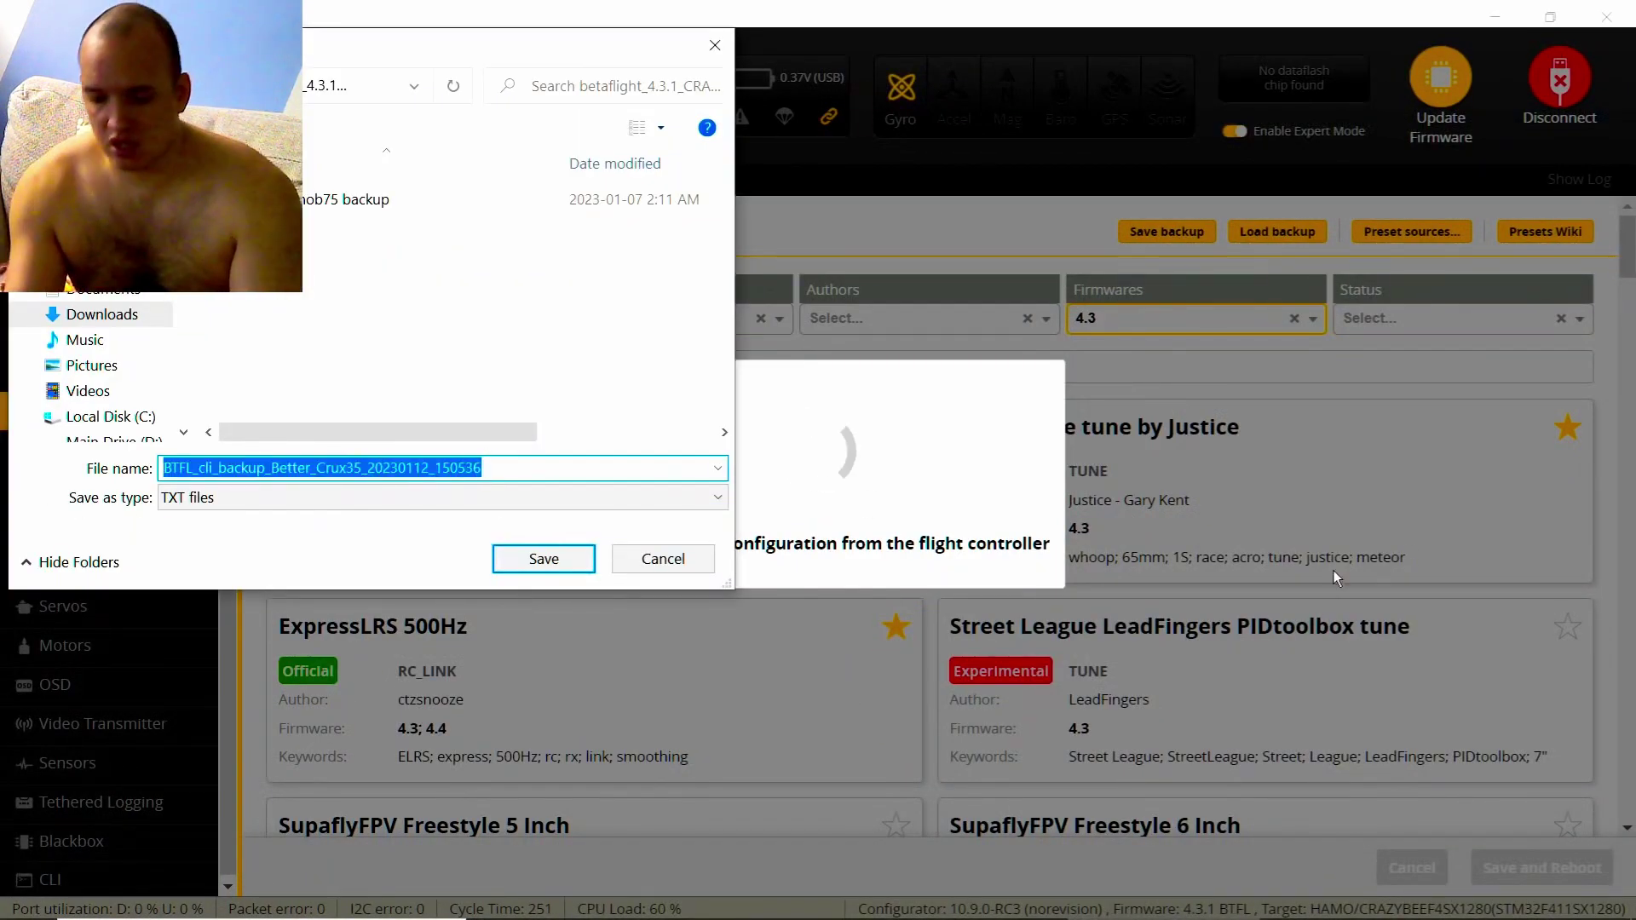
{"action": "type", "text": "crux 35 v2 elrs"}
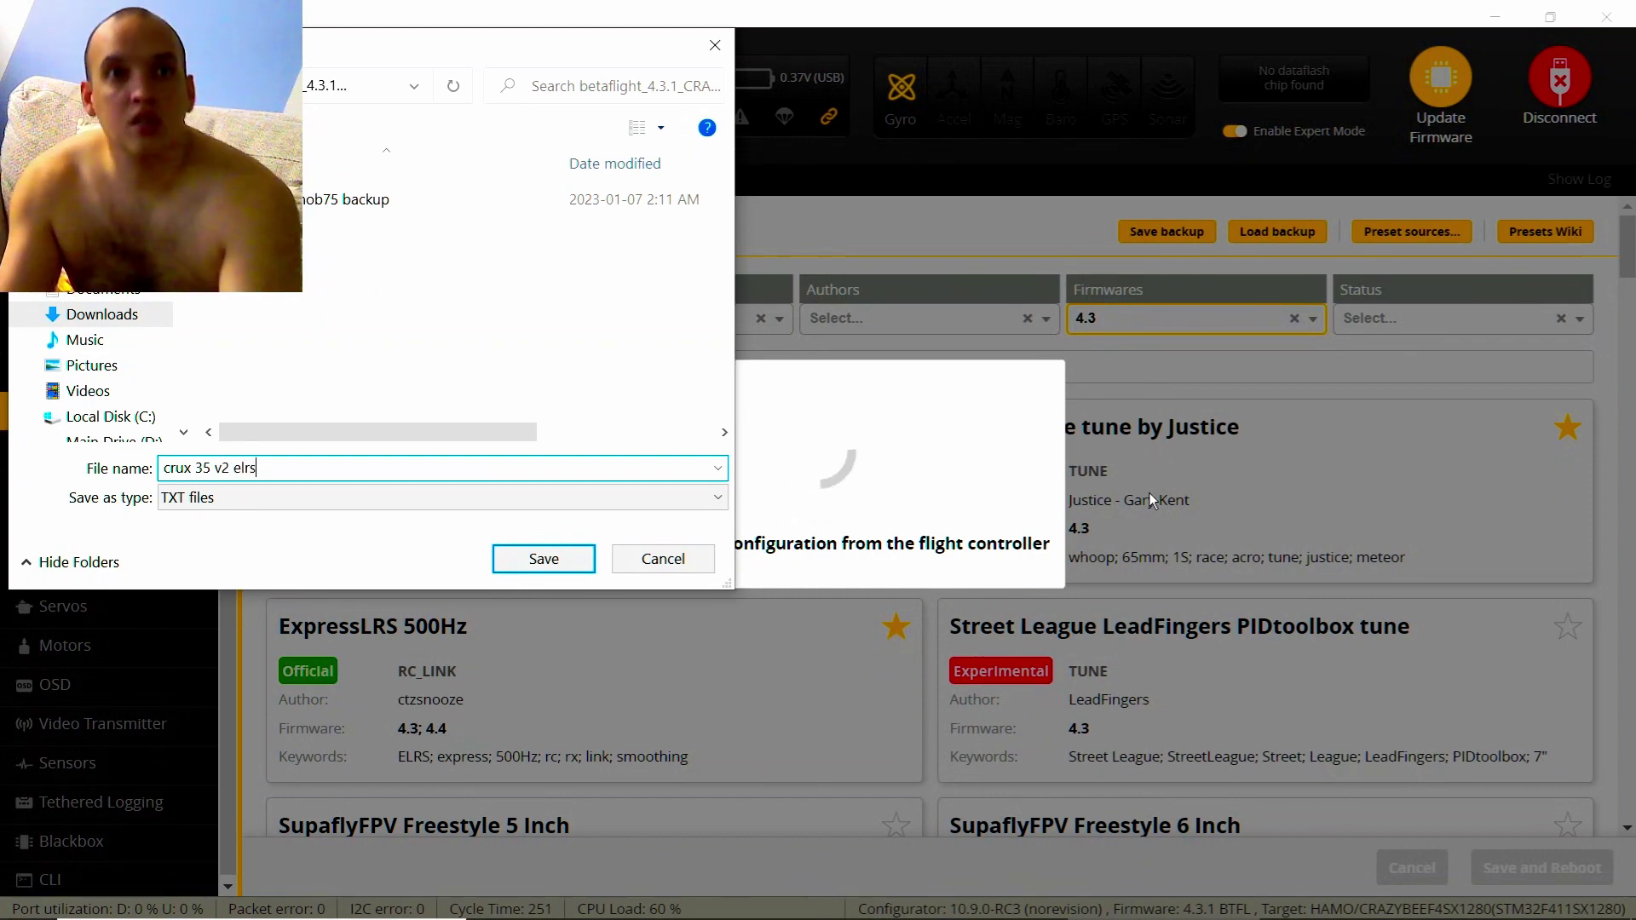
{"action": "left_click", "coordinate": [544, 558]}
Reconnect the flight controller and put it into bootloader mode with the CLI command bl.
{"action": "left_click", "coordinate": [1559, 80]}
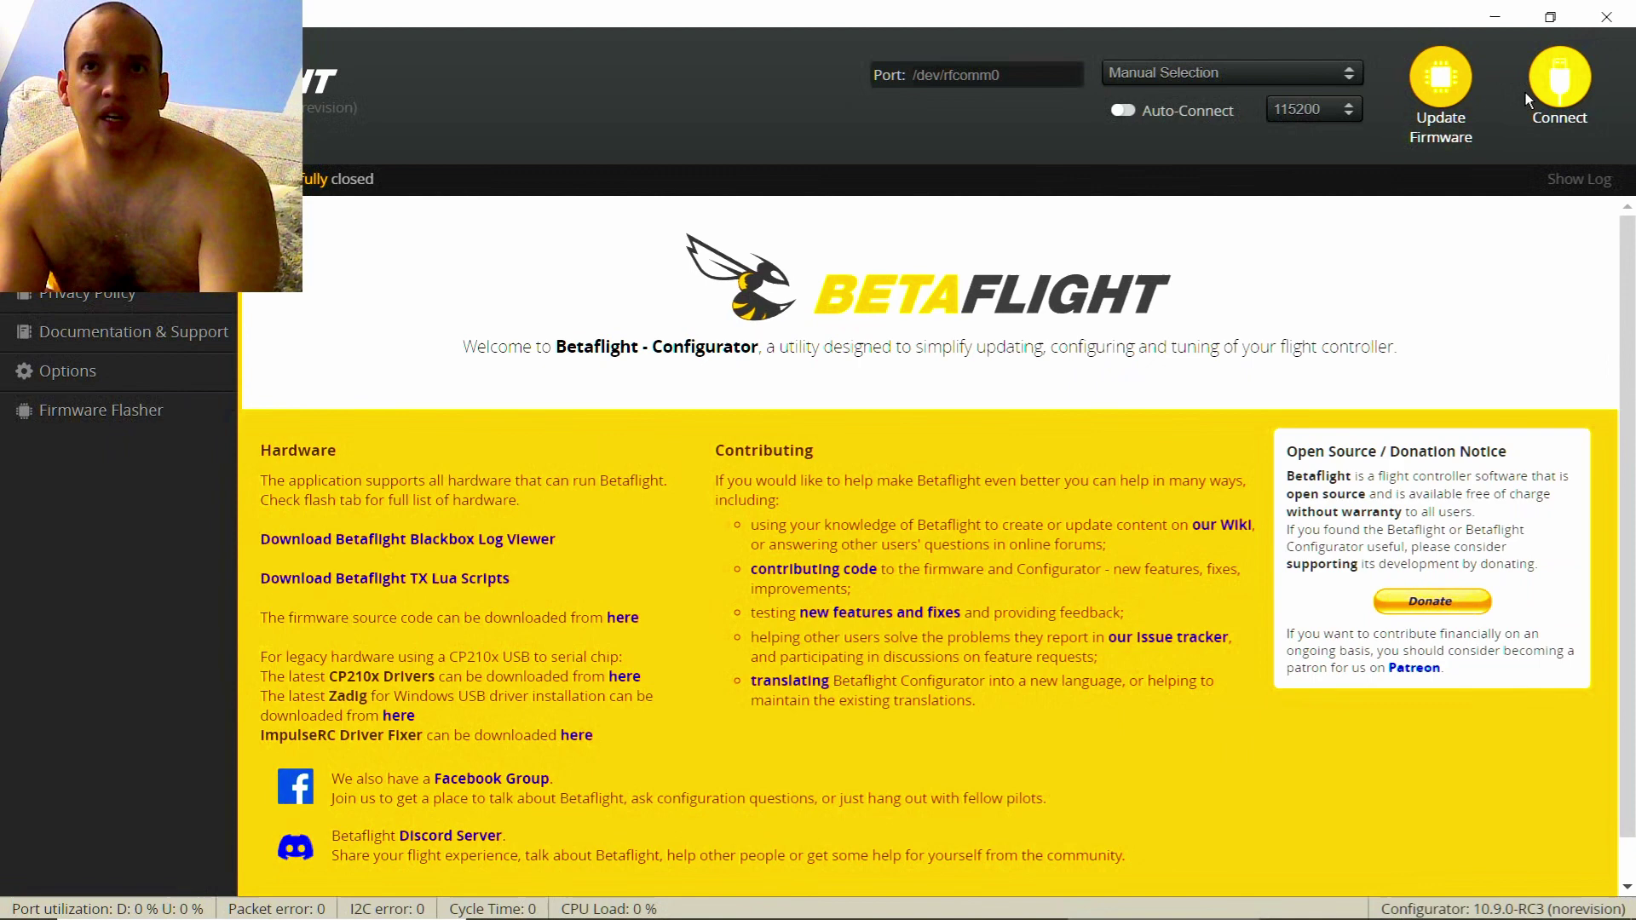
{"action": "left_click", "coordinate": [1561, 85]}
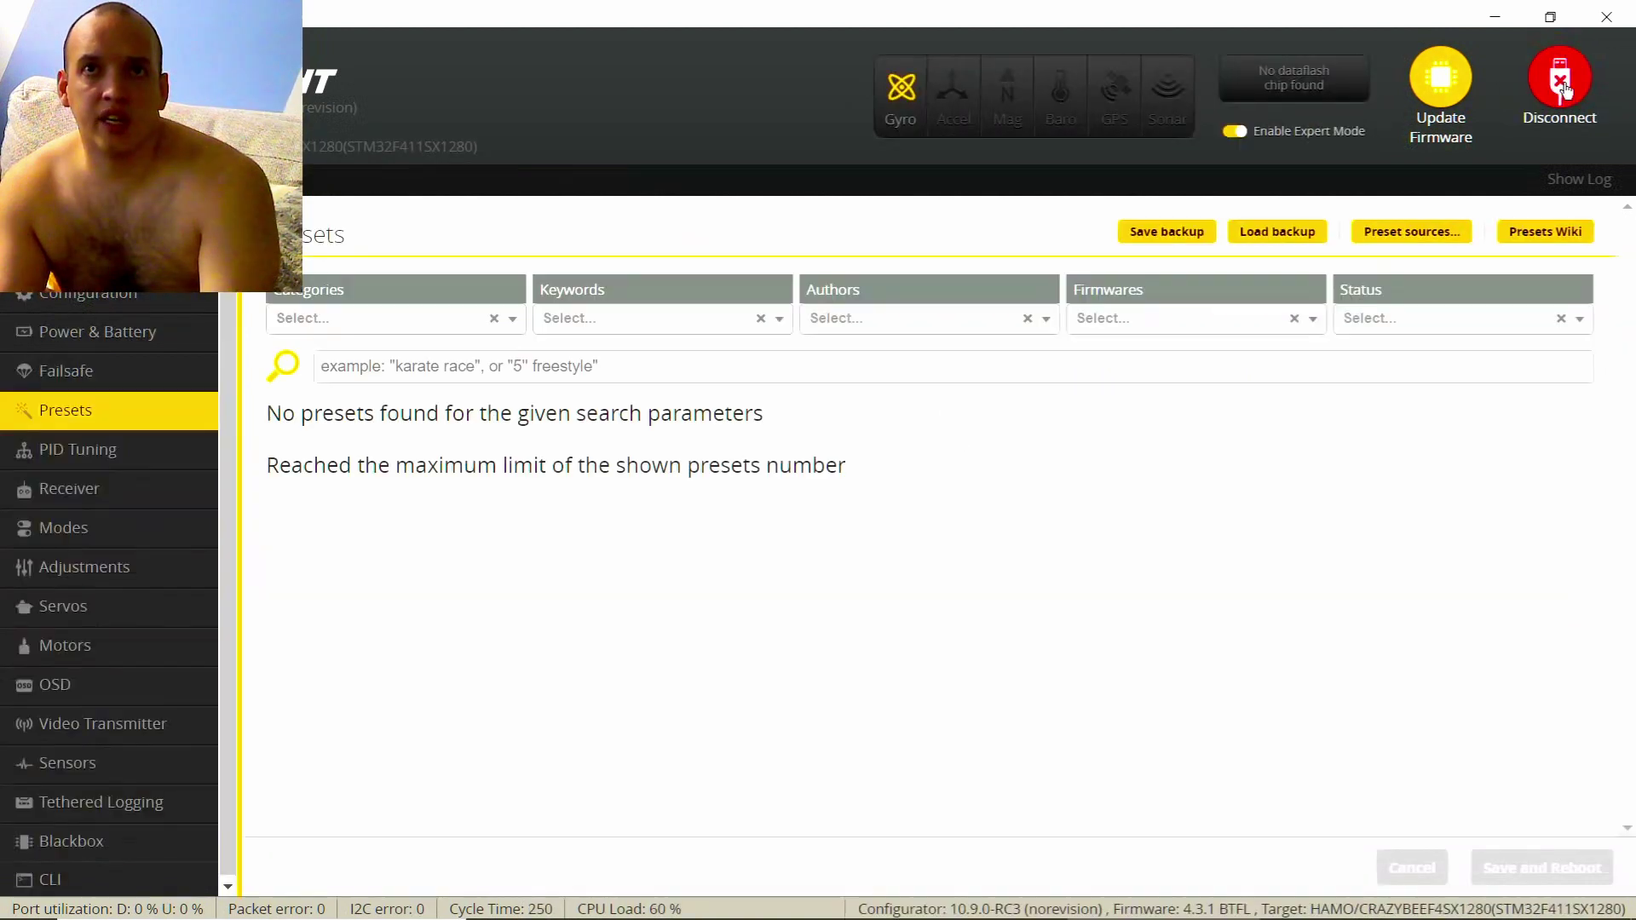
{"action": "left_click", "coordinate": [68, 879]}
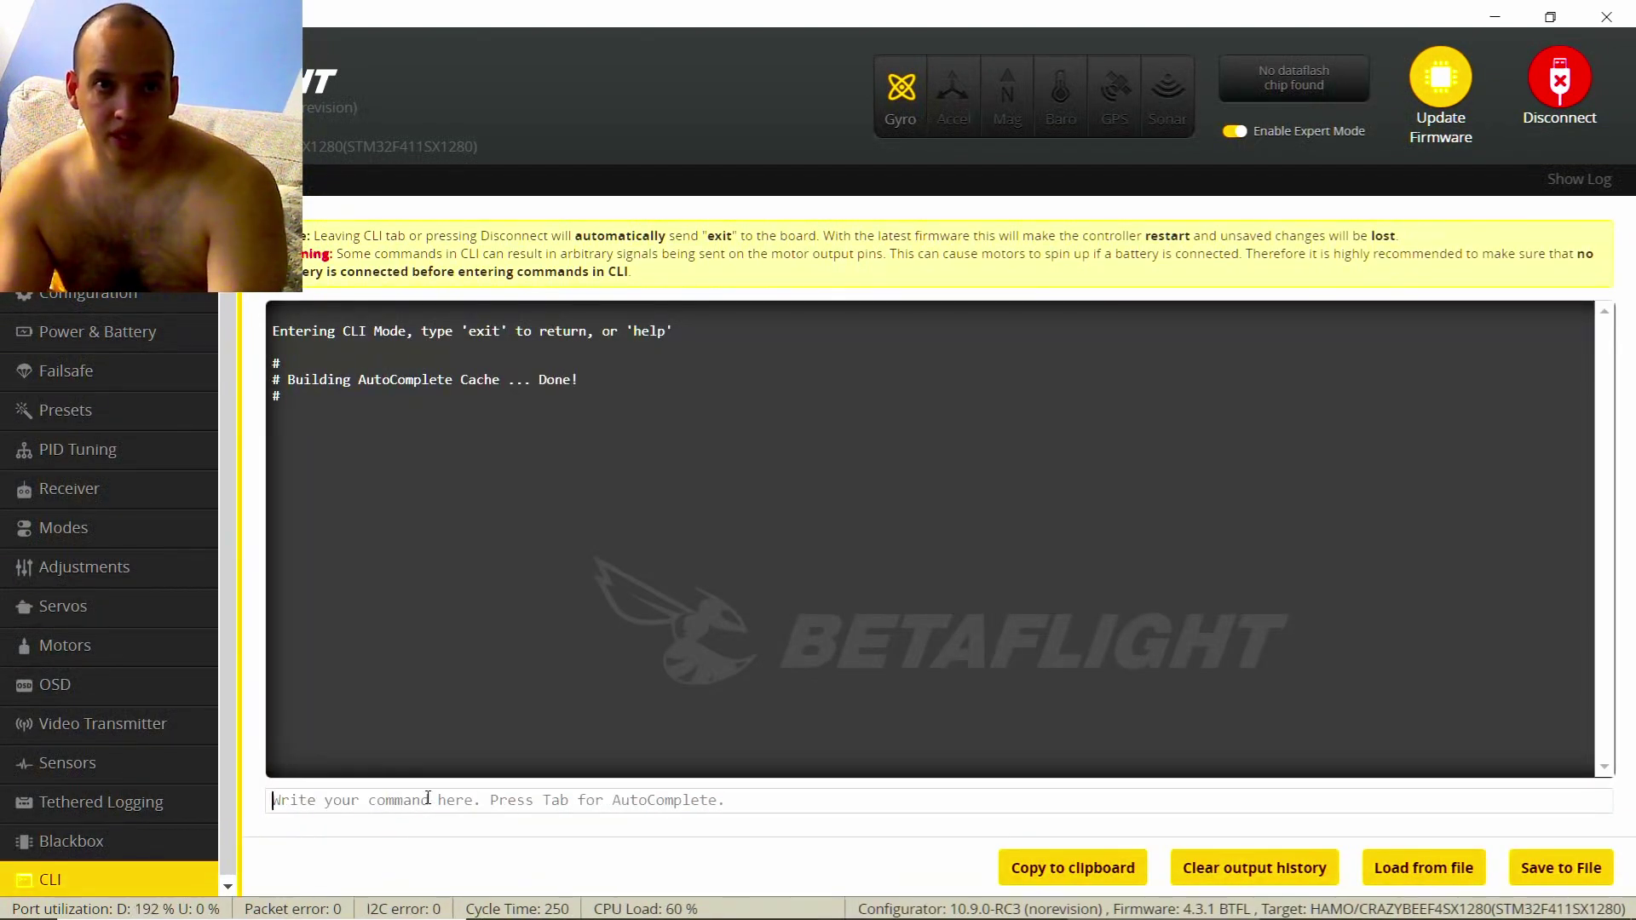
{"action": "type", "text": "bl"}
{"action": "key", "text": "Return"}
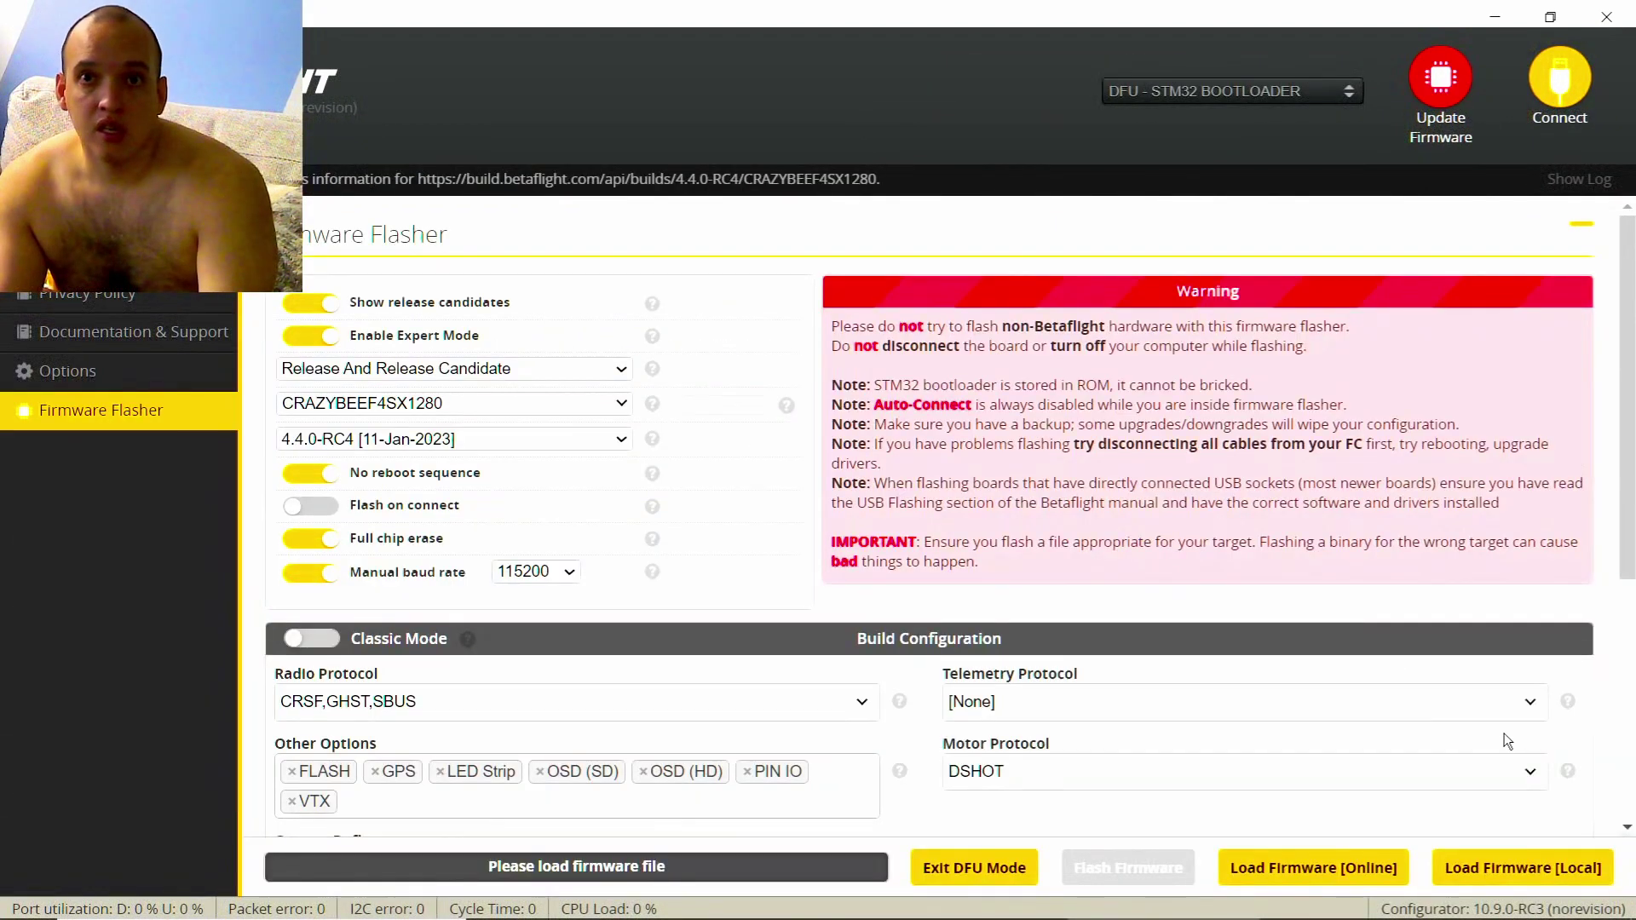
Load the local betaflight_4.3.1_CRAZYBEEF4SX1280_ICM42688P_ELRS hex file and flash it to the flight controller.
{"action": "left_click", "coordinate": [1512, 861]}
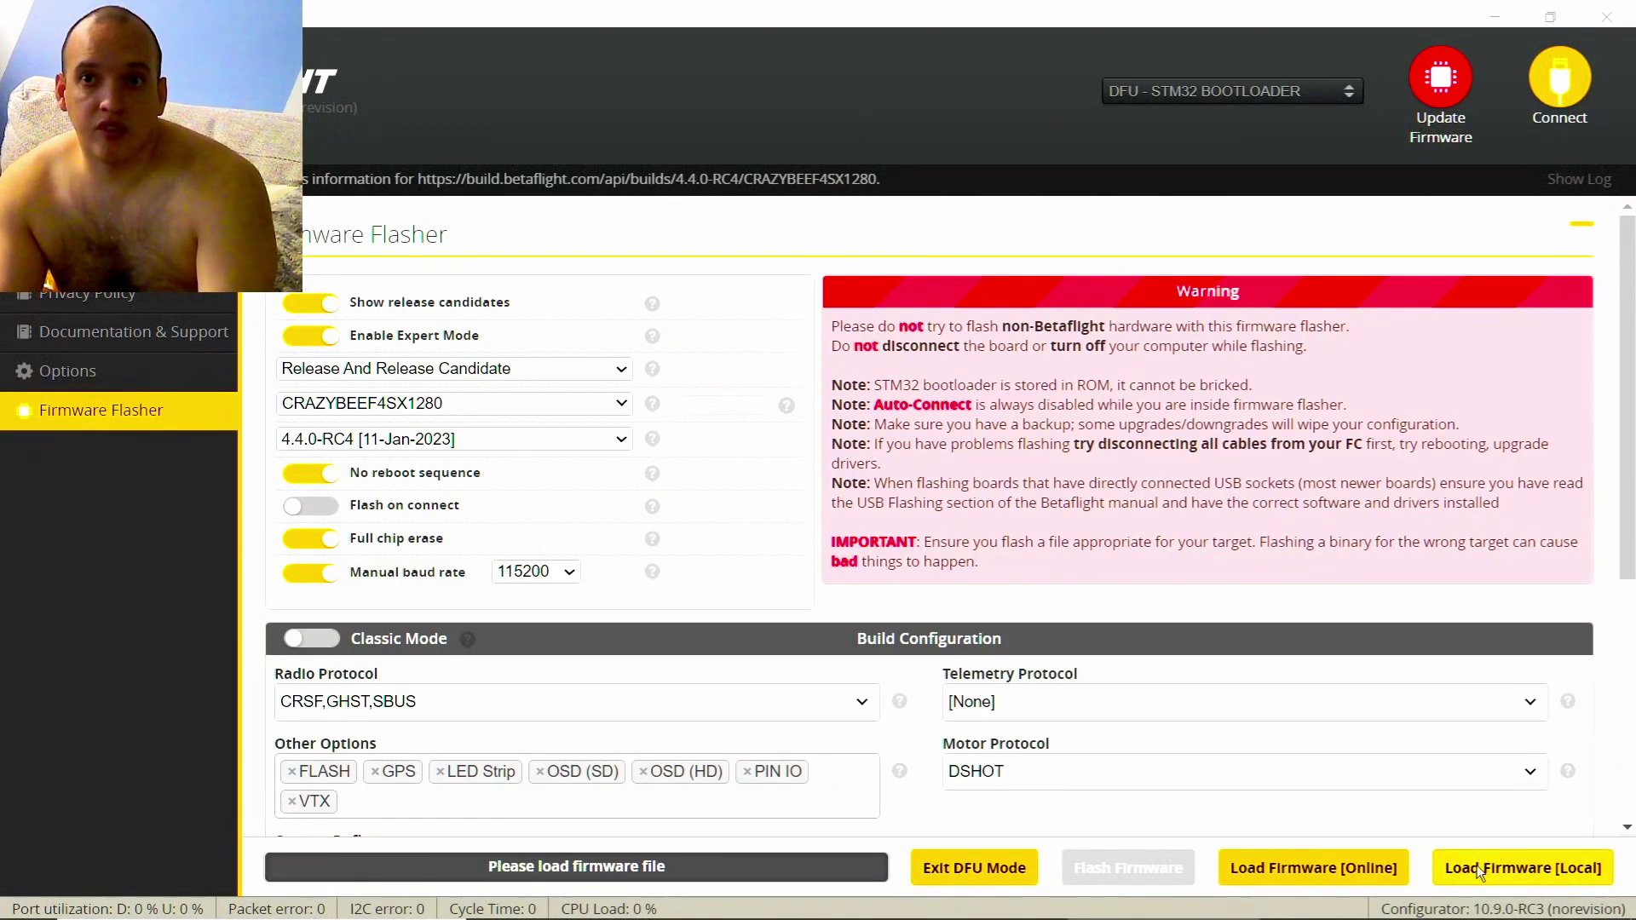
{"action": "left_click", "coordinate": [477, 203]}
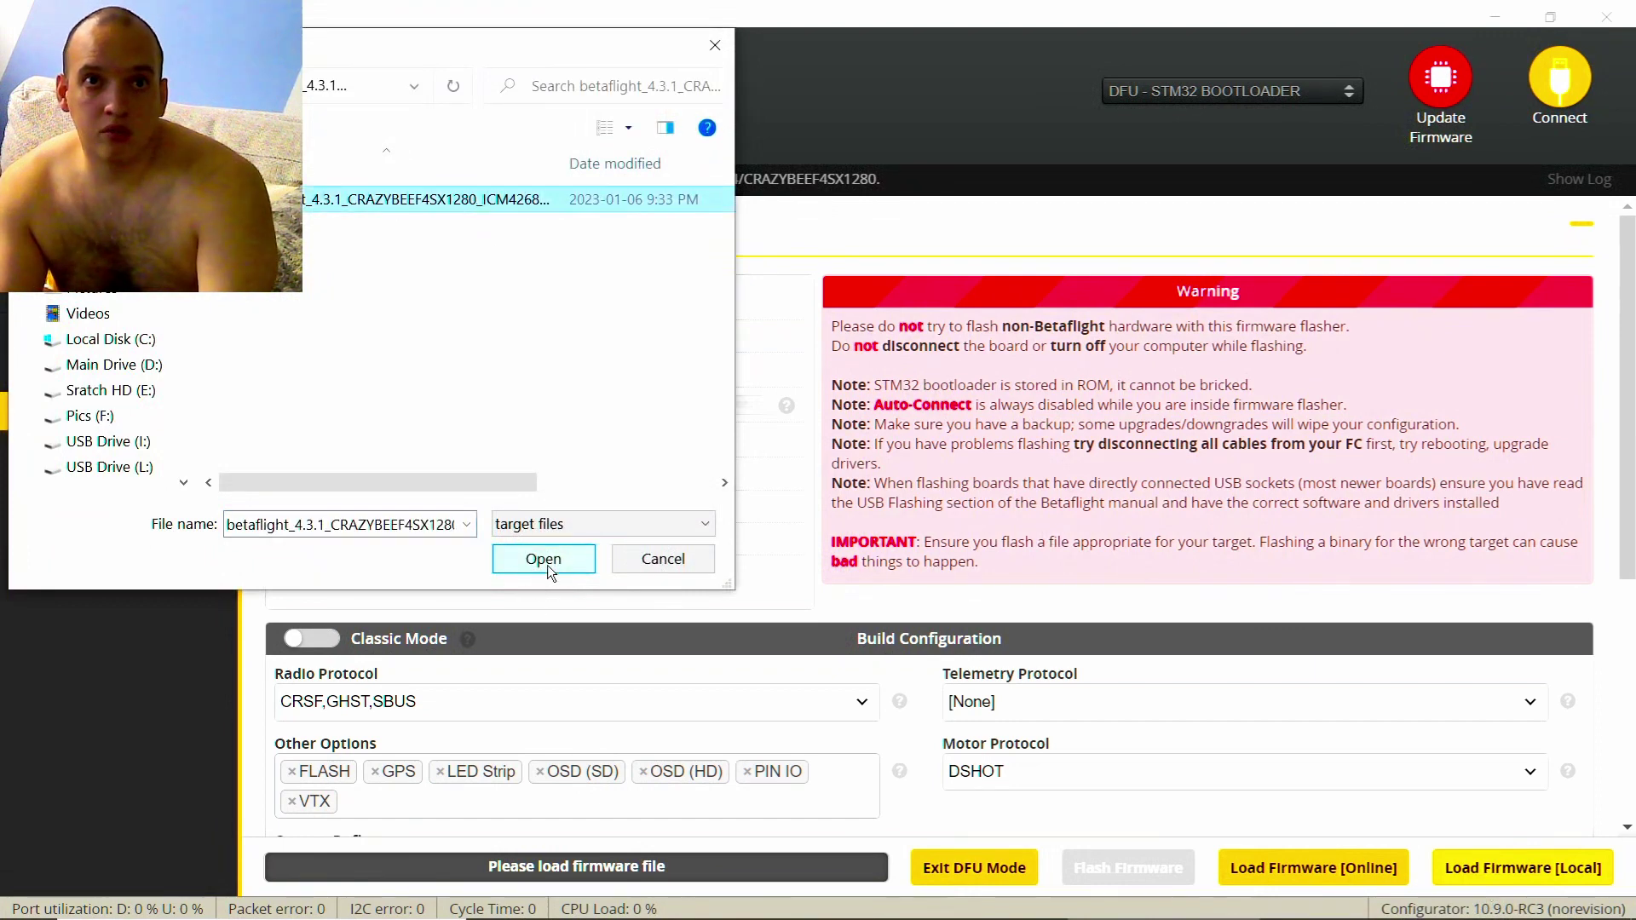
{"action": "left_click", "coordinate": [545, 562]}
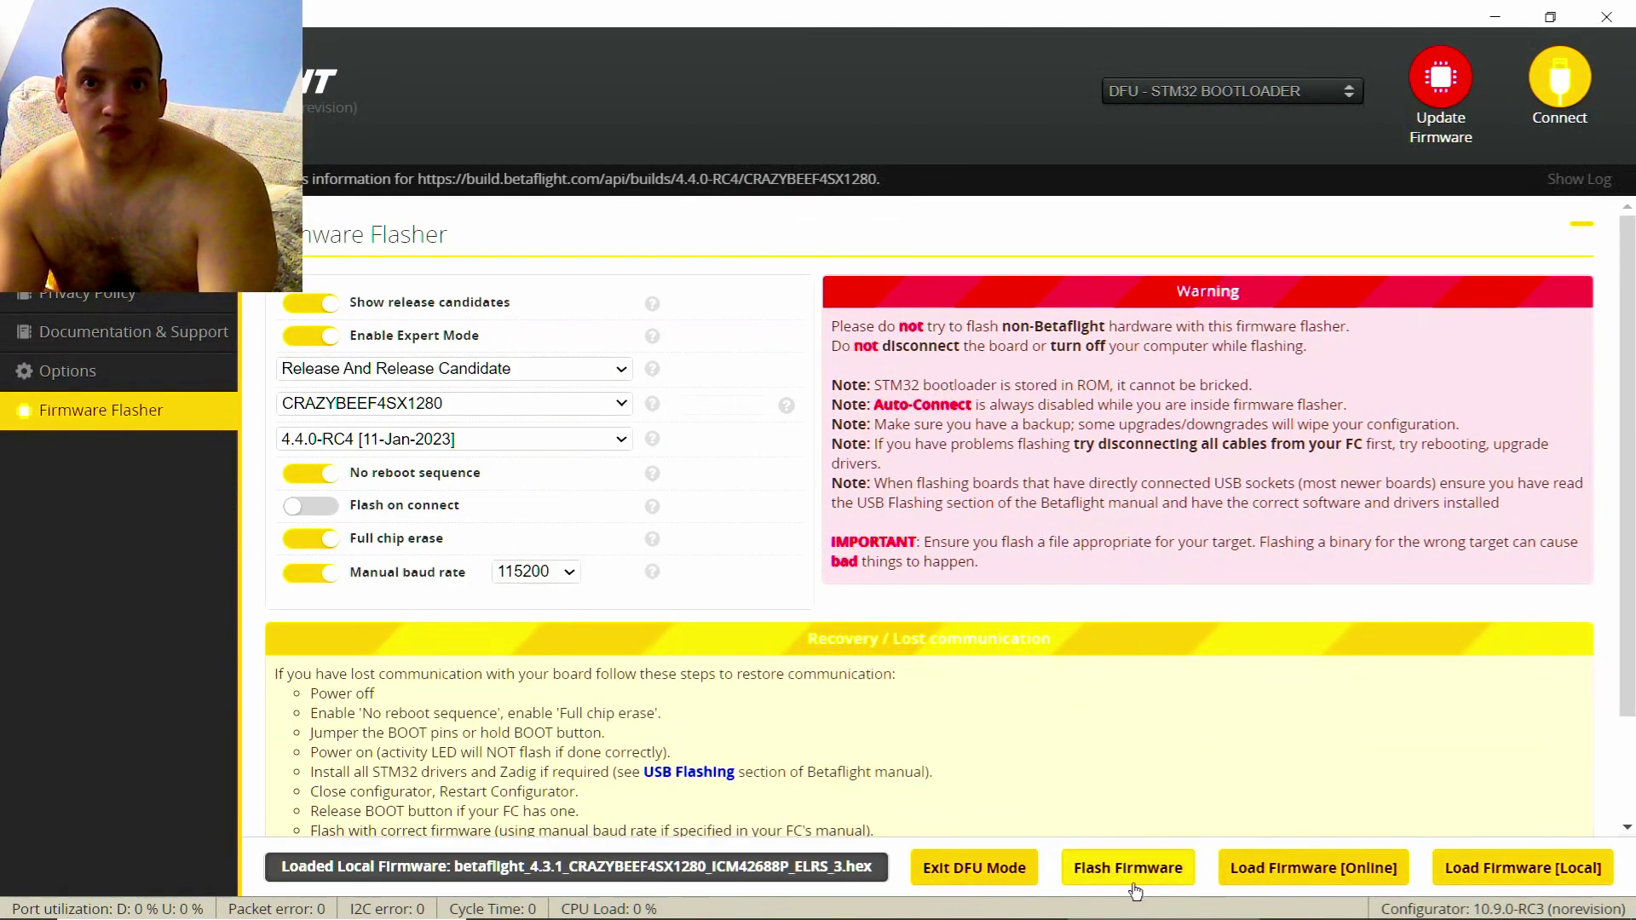
{"action": "left_click", "coordinate": [1137, 854]}
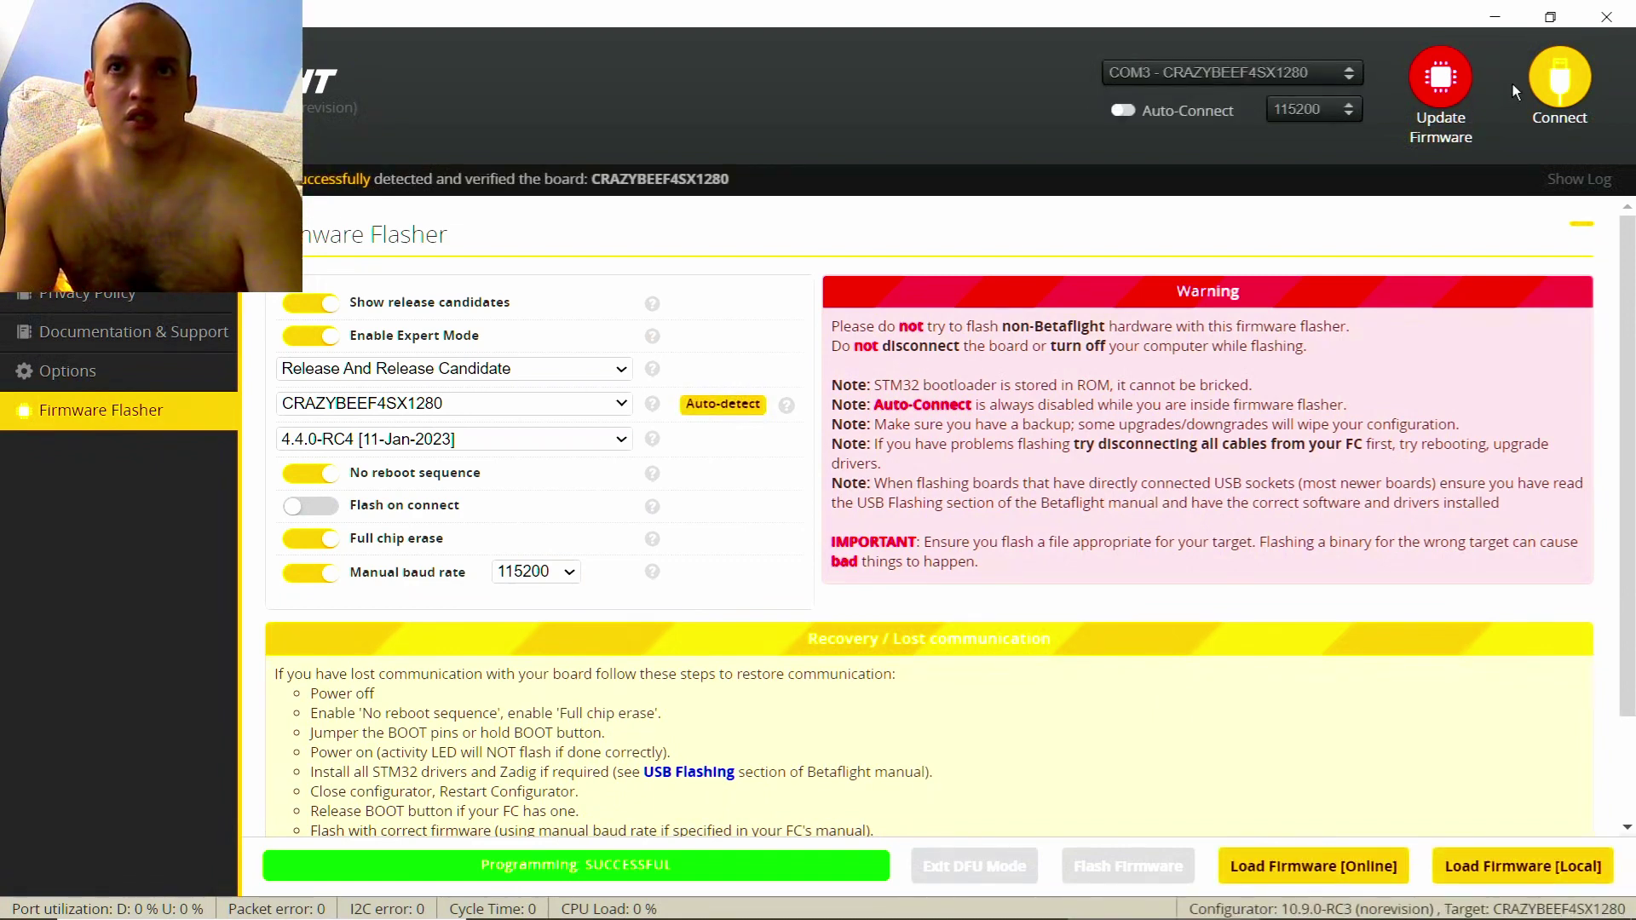
Connect to the flashed flight controller, dismiss the configuration warning and load the "crux 35 v2 elrs" backup in Presets.
{"action": "left_click", "coordinate": [1570, 79]}
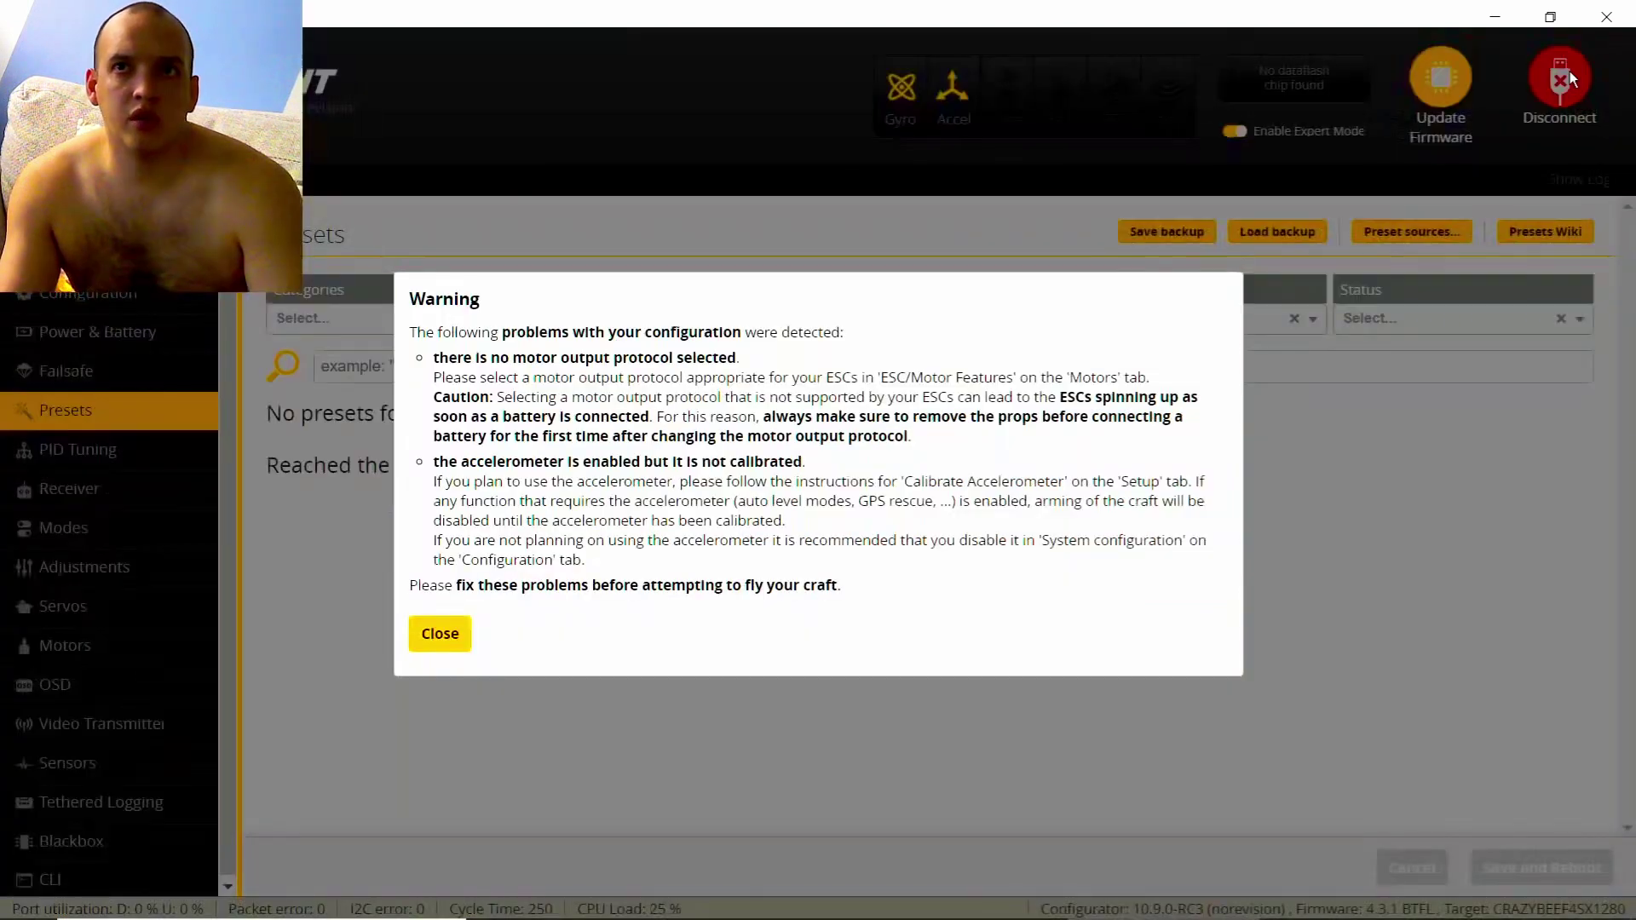
{"action": "left_click", "coordinate": [437, 637]}
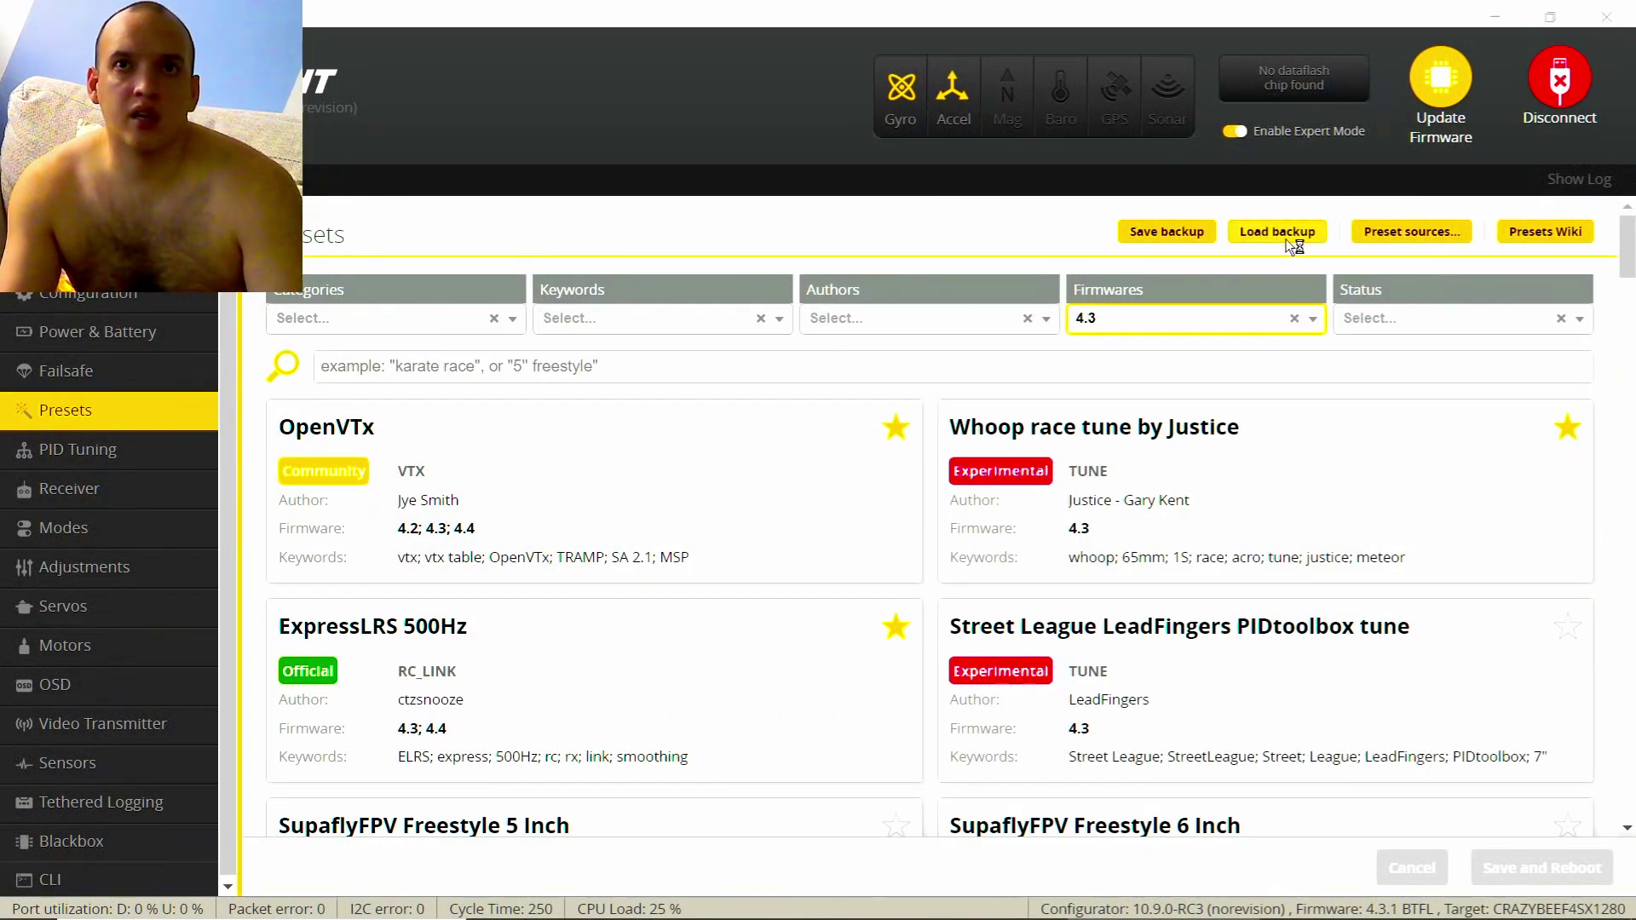
{"action": "left_click", "coordinate": [392, 207]}
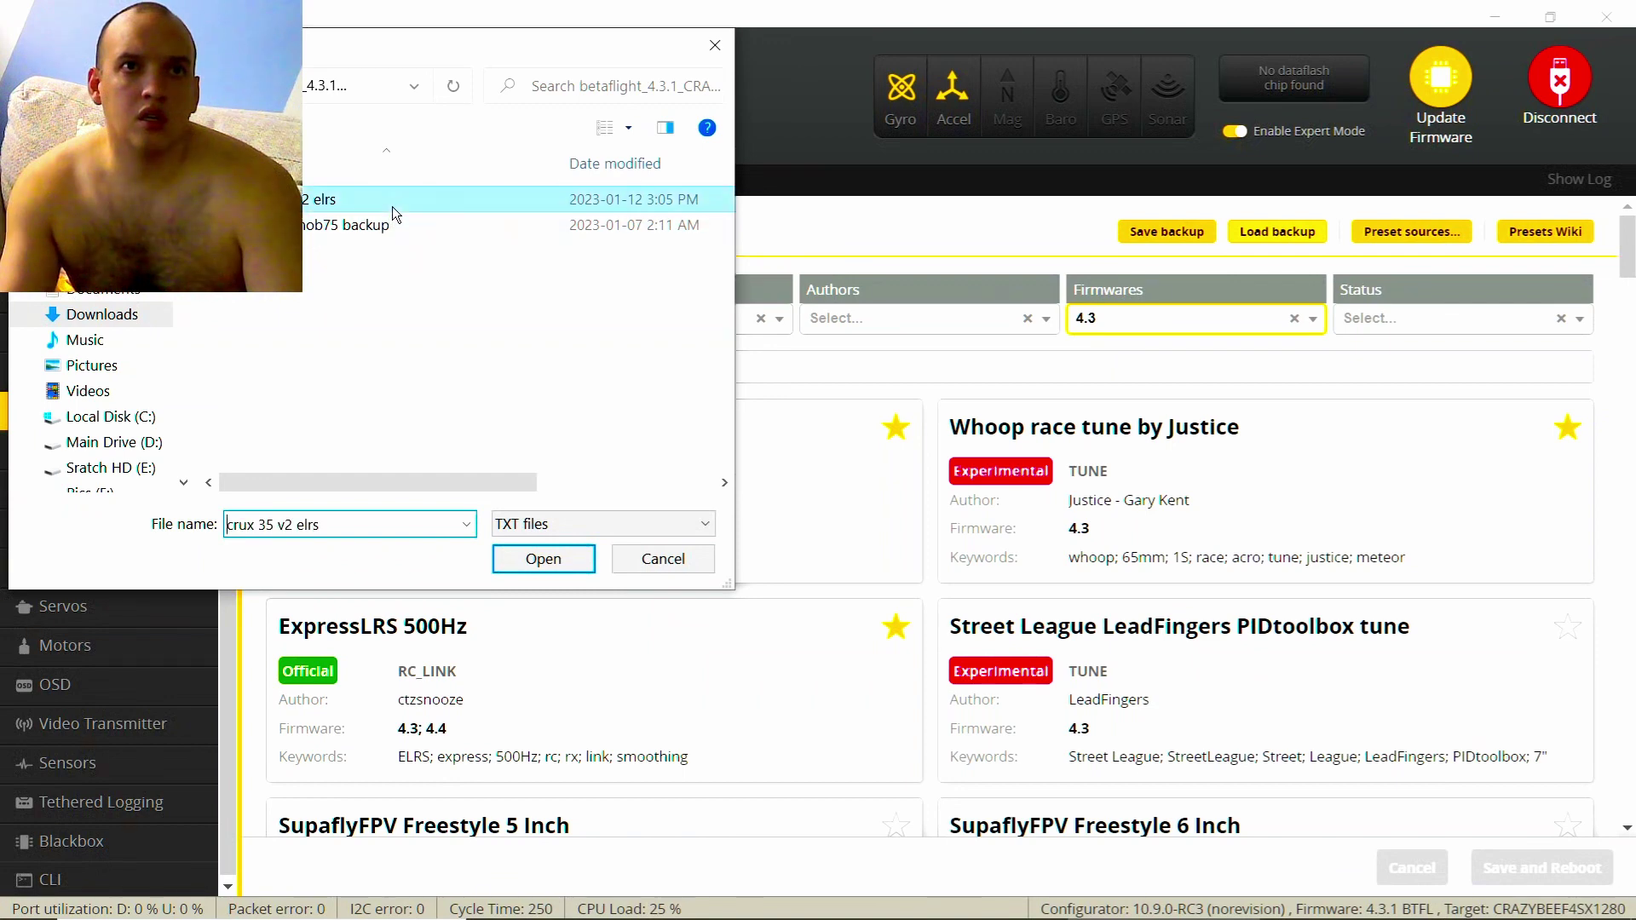
{"action": "left_click", "coordinate": [555, 557]}
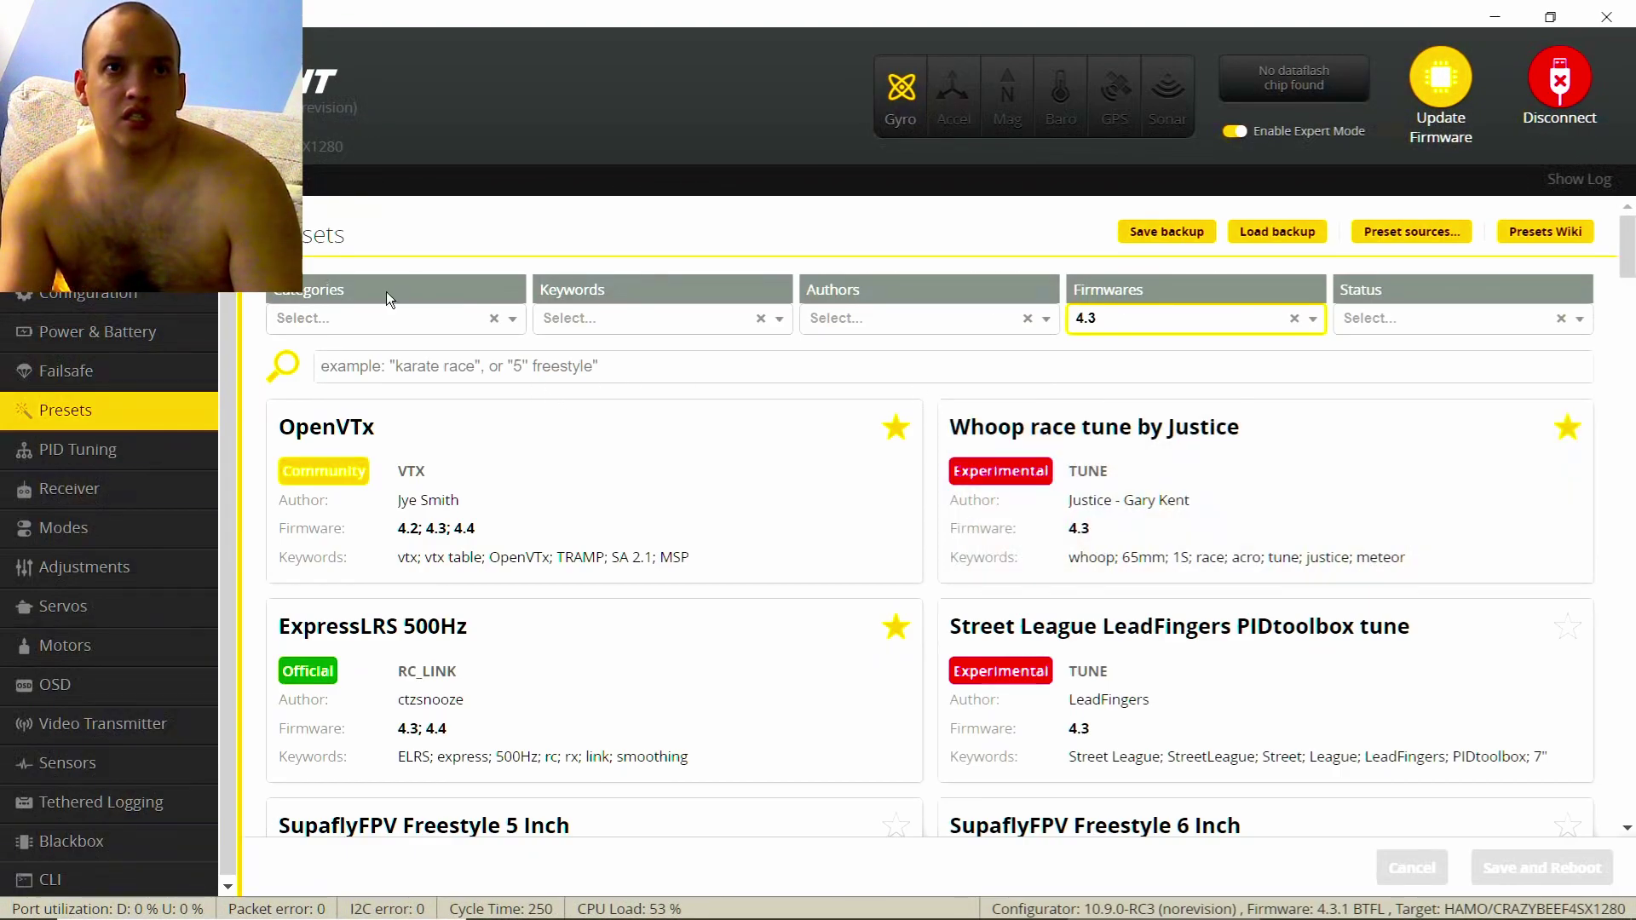
Filter the presets to the VTX category and browse the list for the SpeedyBee TX800 VTX Tables preset.
{"action": "scroll", "coordinate": [980, 528], "scroll_direction": "down", "scroll_amount": 5}
{"action": "scroll", "coordinate": [821, 570], "scroll_direction": "down", "scroll_amount": 1}
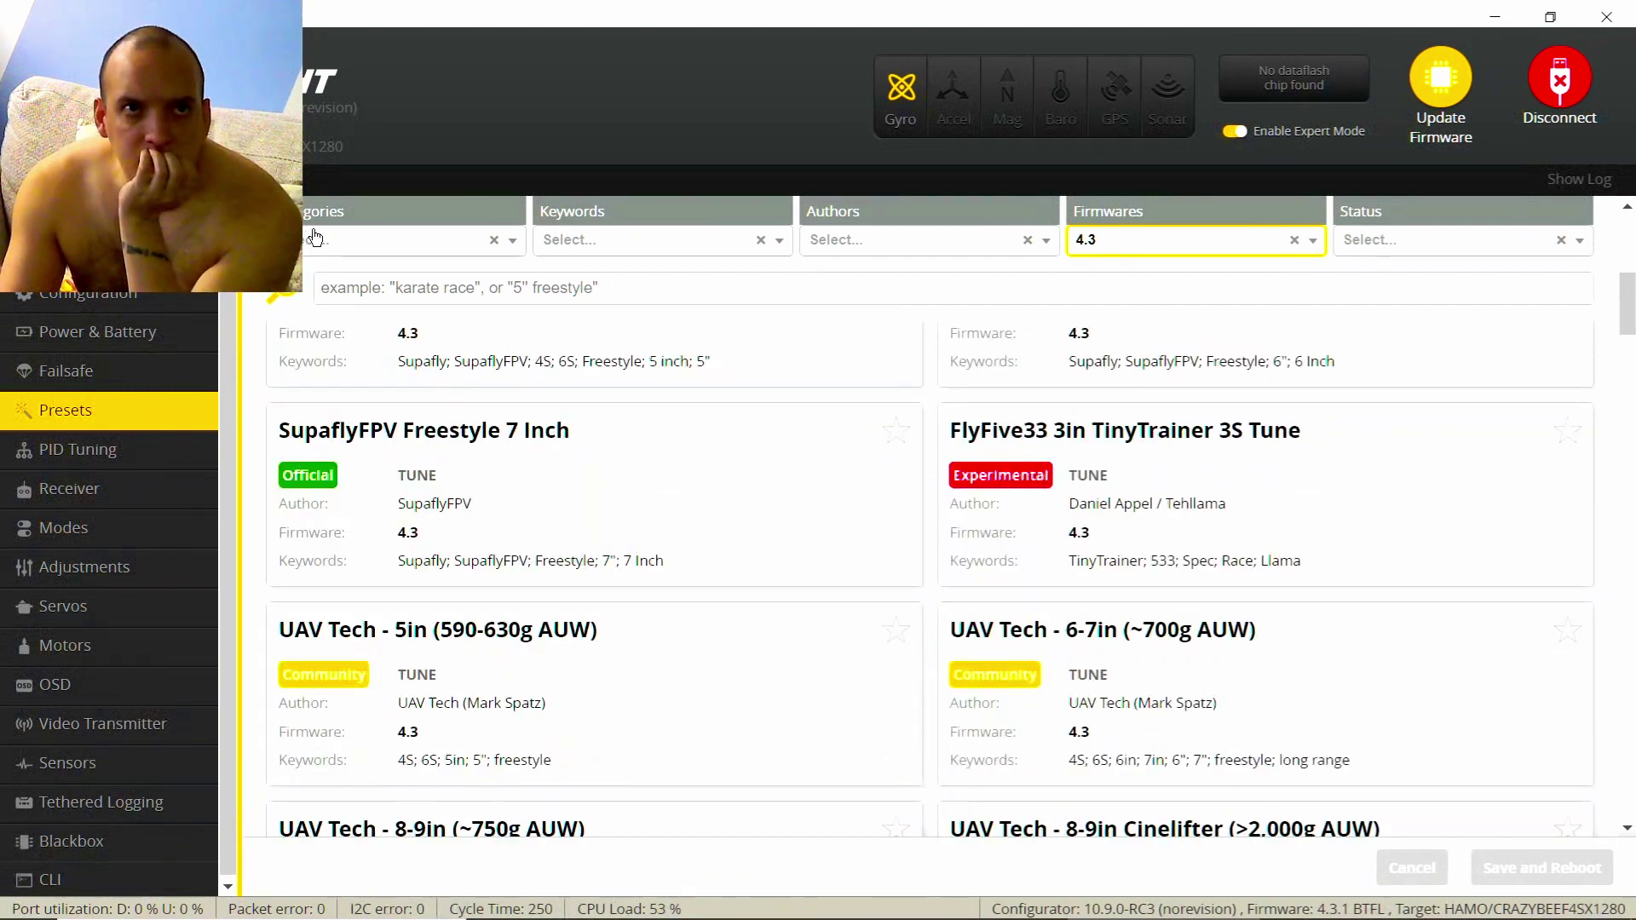
{"action": "left_click", "coordinate": [333, 244]}
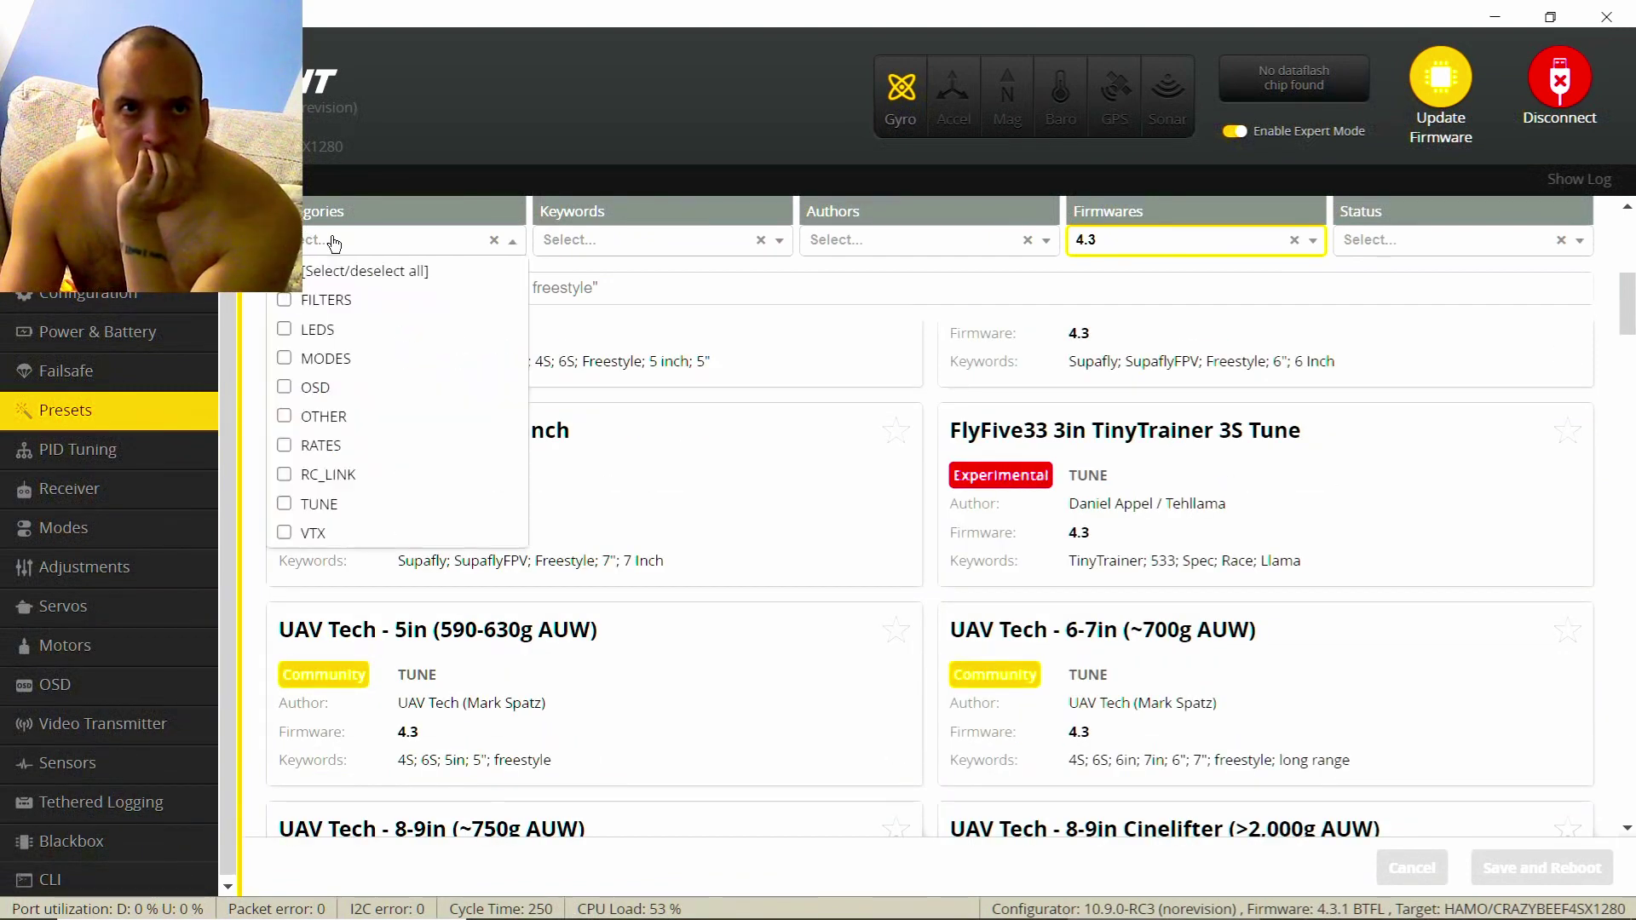
{"action": "left_click", "coordinate": [311, 535]}
{"action": "left_click", "coordinate": [873, 378]}
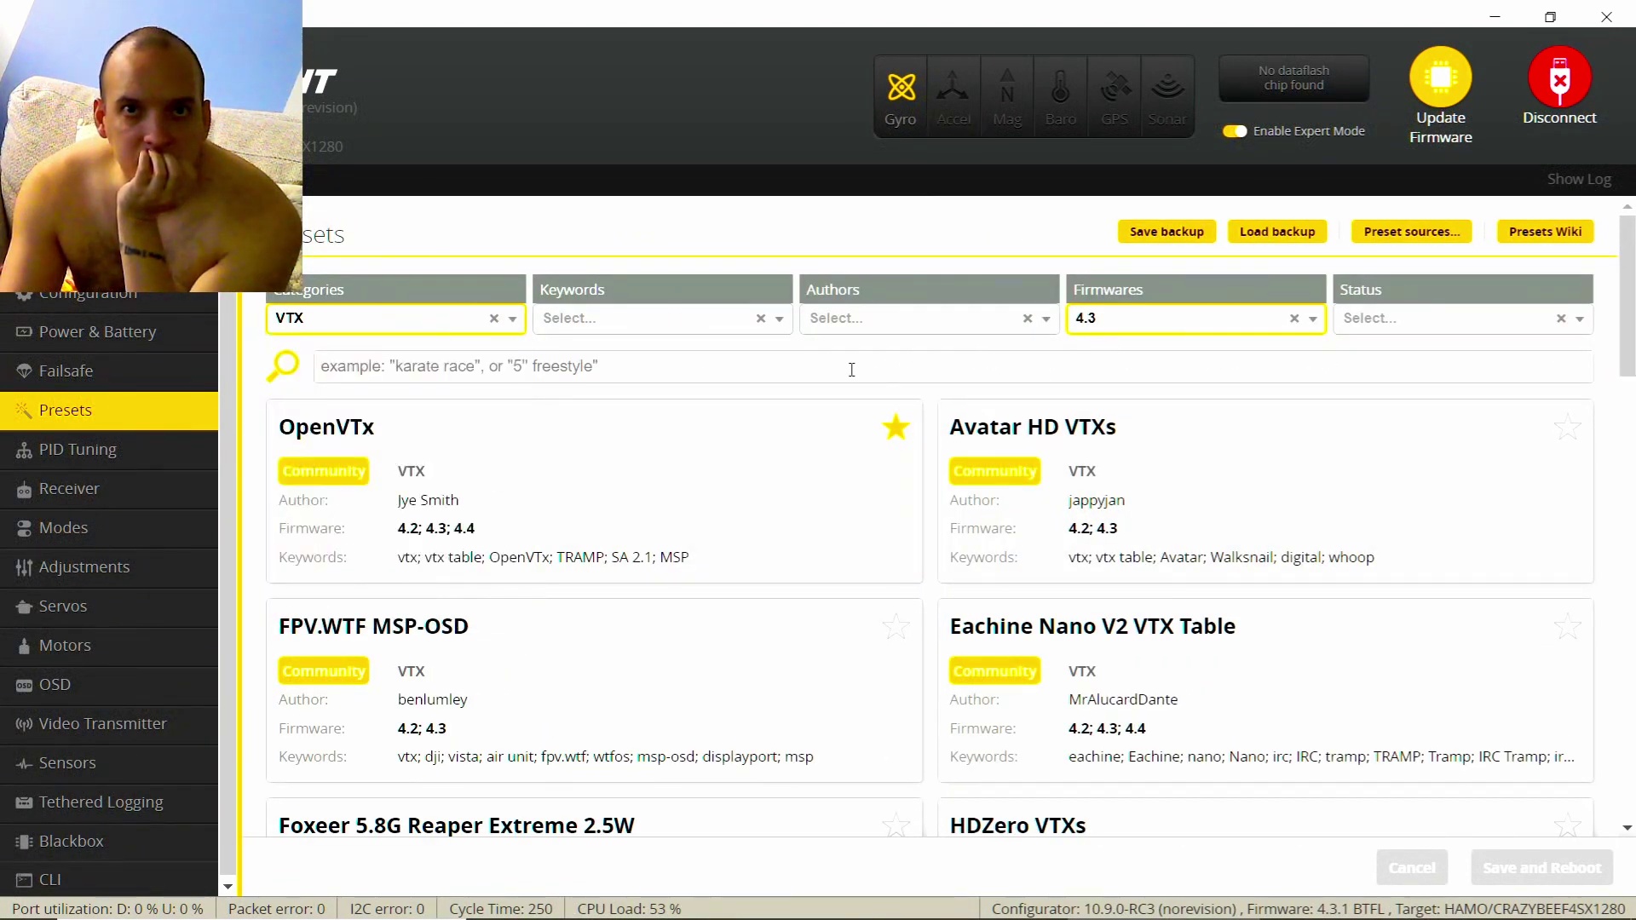
{"action": "scroll", "coordinate": [943, 379], "scroll_direction": "down", "scroll_amount": 8}
{"action": "scroll", "coordinate": [944, 384], "scroll_direction": "down", "scroll_amount": 9}
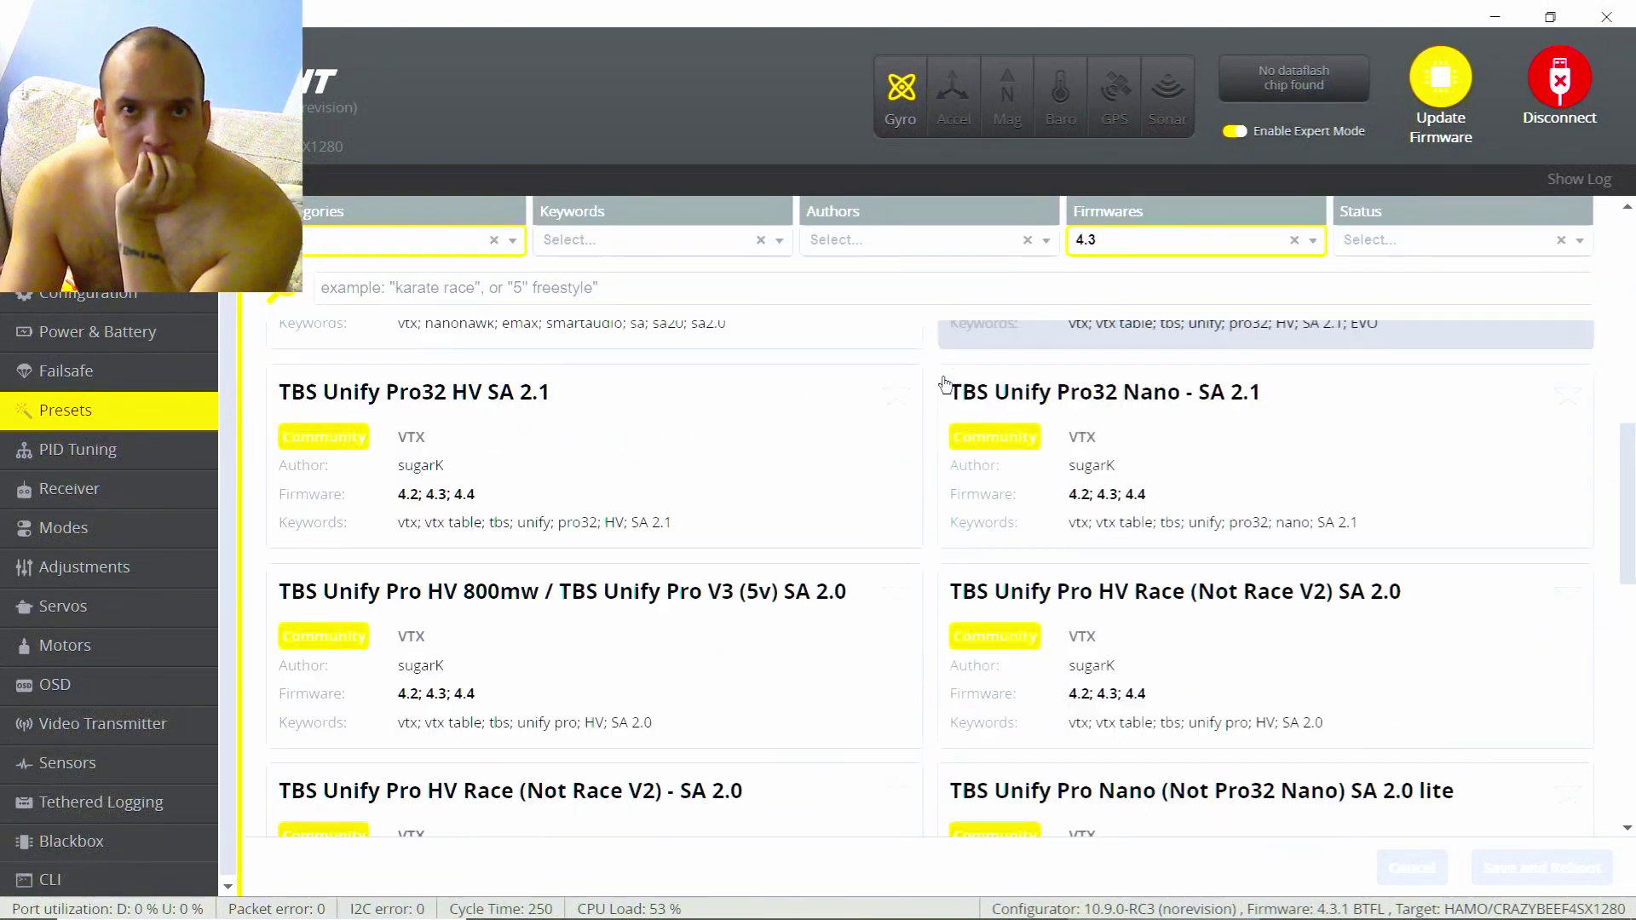
{"action": "scroll", "coordinate": [951, 389], "scroll_direction": "down", "scroll_amount": 3}
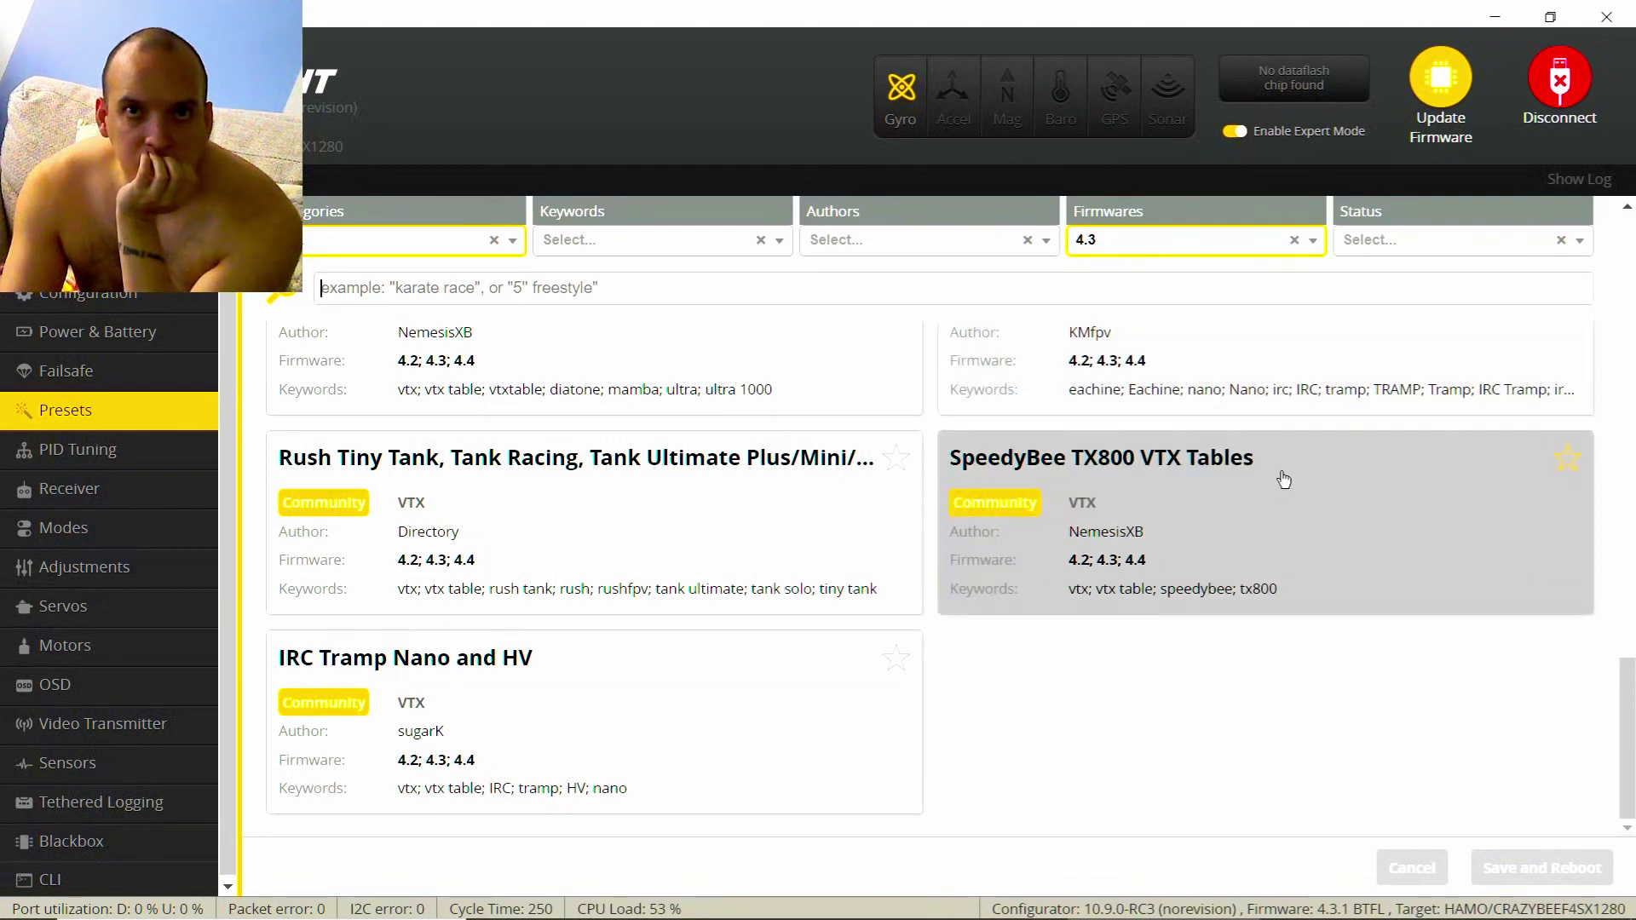
Pick the SpeedyBee TX800 VTX Tables preset with both the EU and US regulatory domain options deselected.
{"action": "left_click", "coordinate": [1258, 501]}
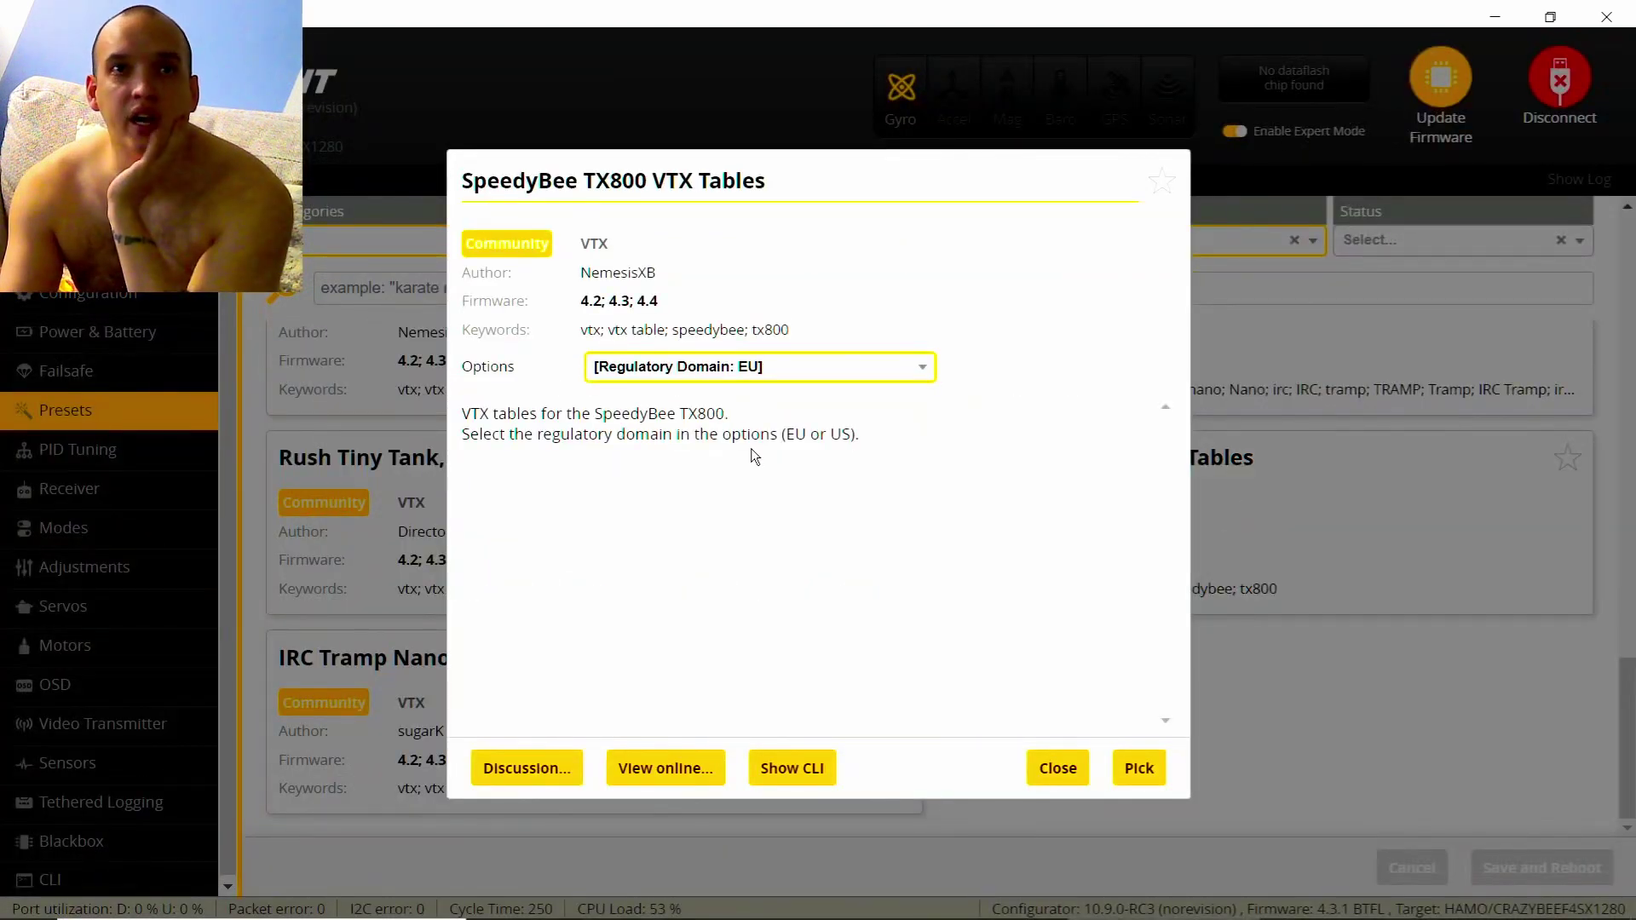
{"action": "left_click", "coordinate": [819, 375]}
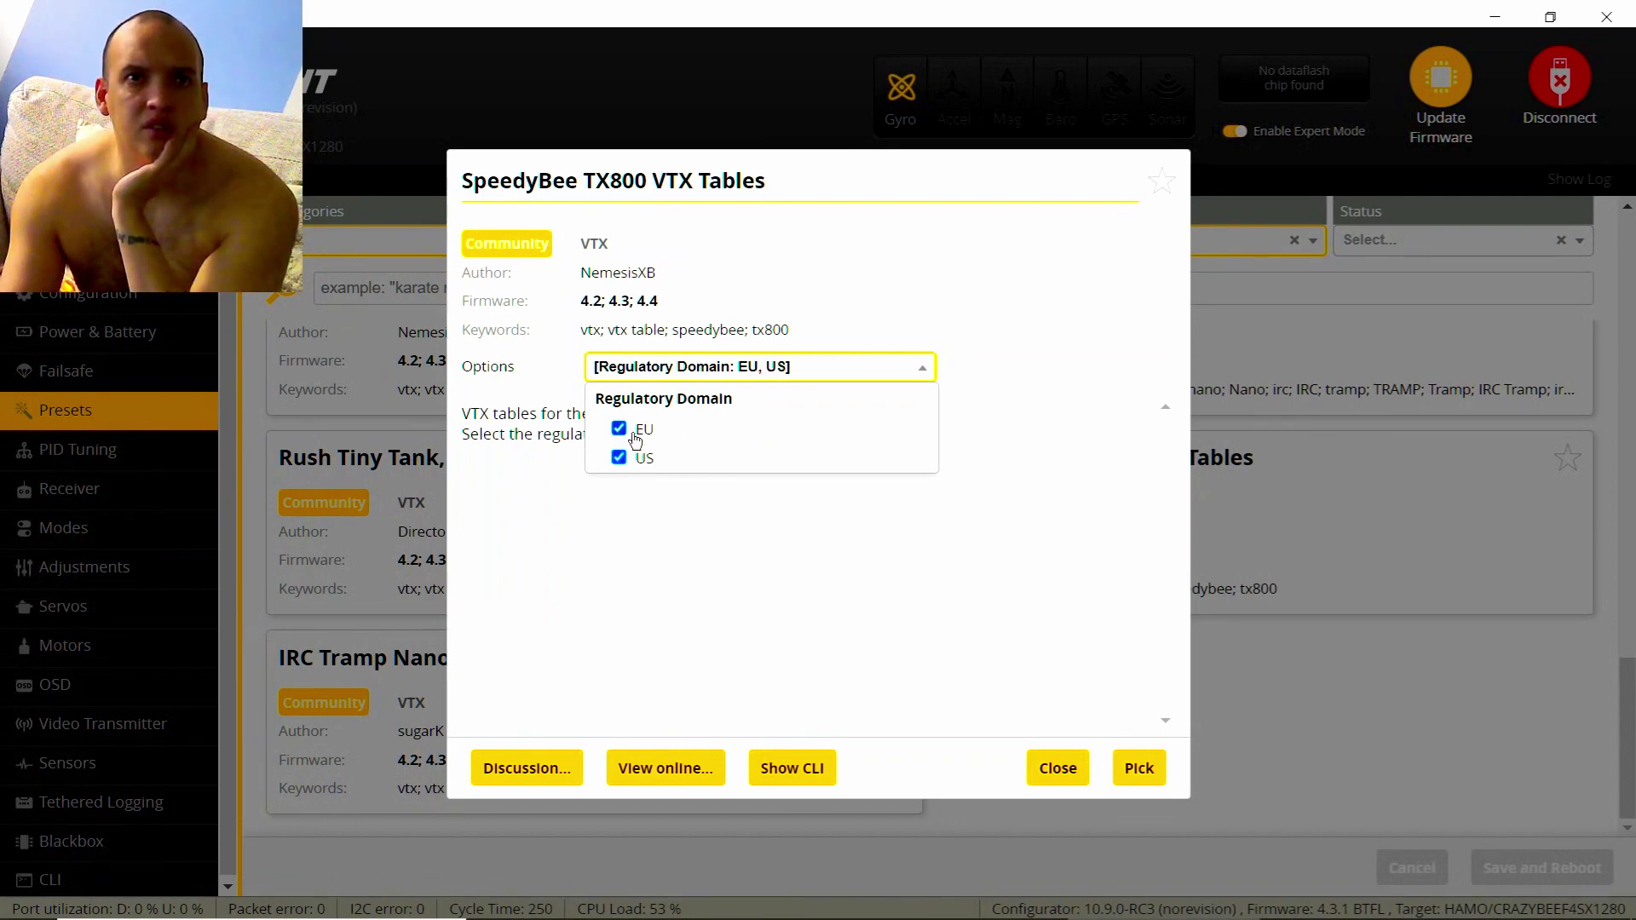
{"action": "left_click", "coordinate": [631, 464]}
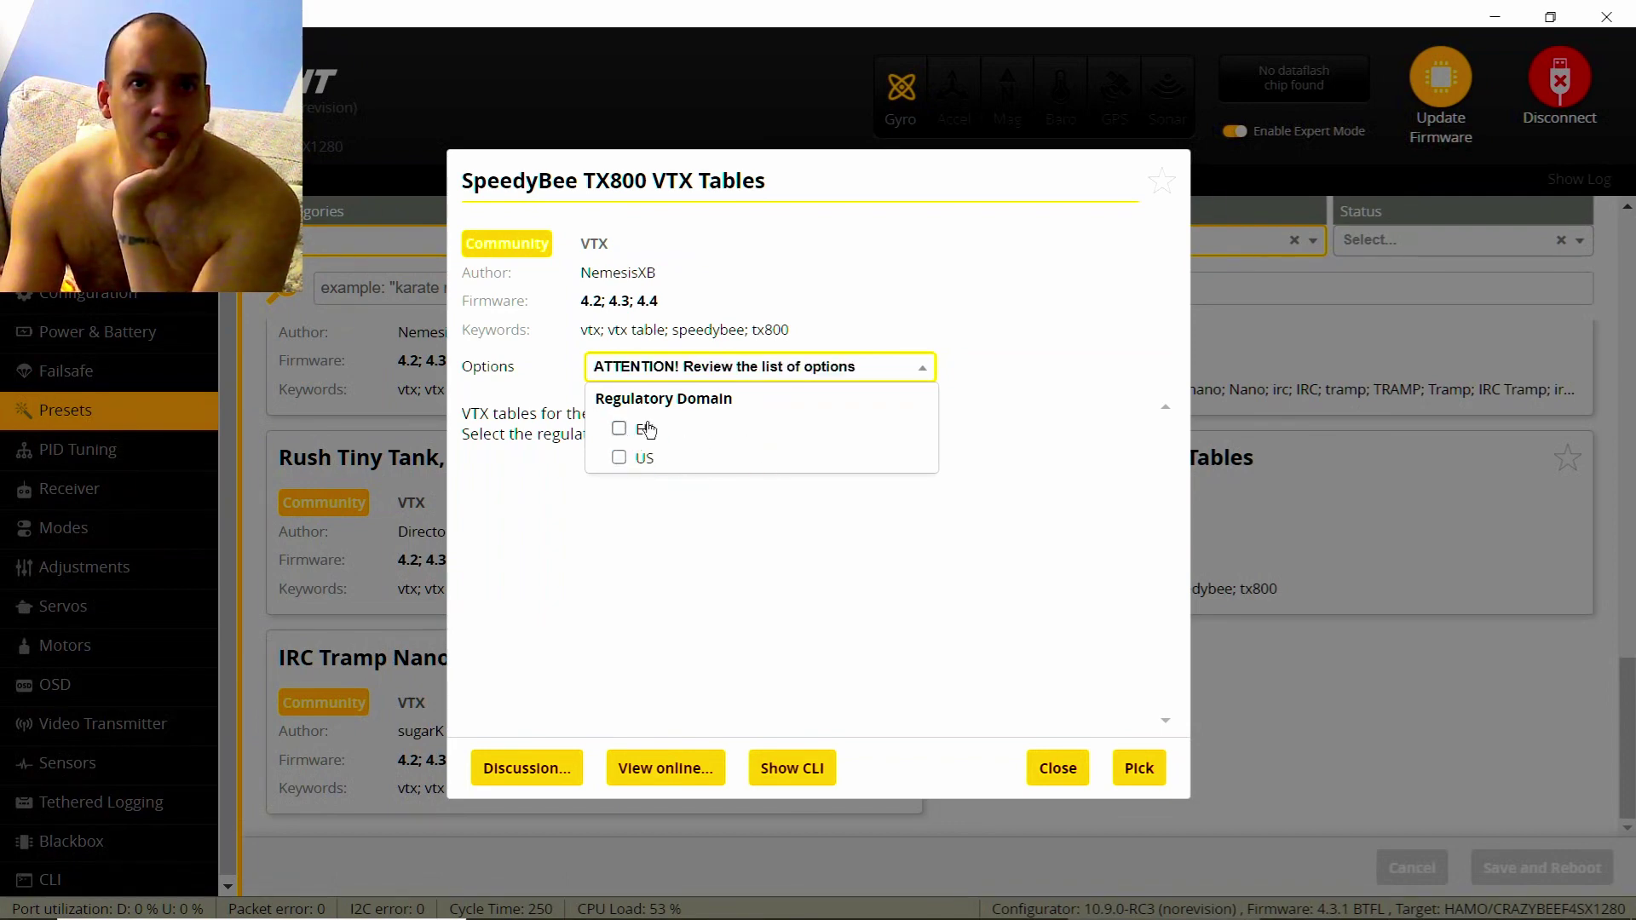
{"action": "left_click", "coordinate": [1095, 483]}
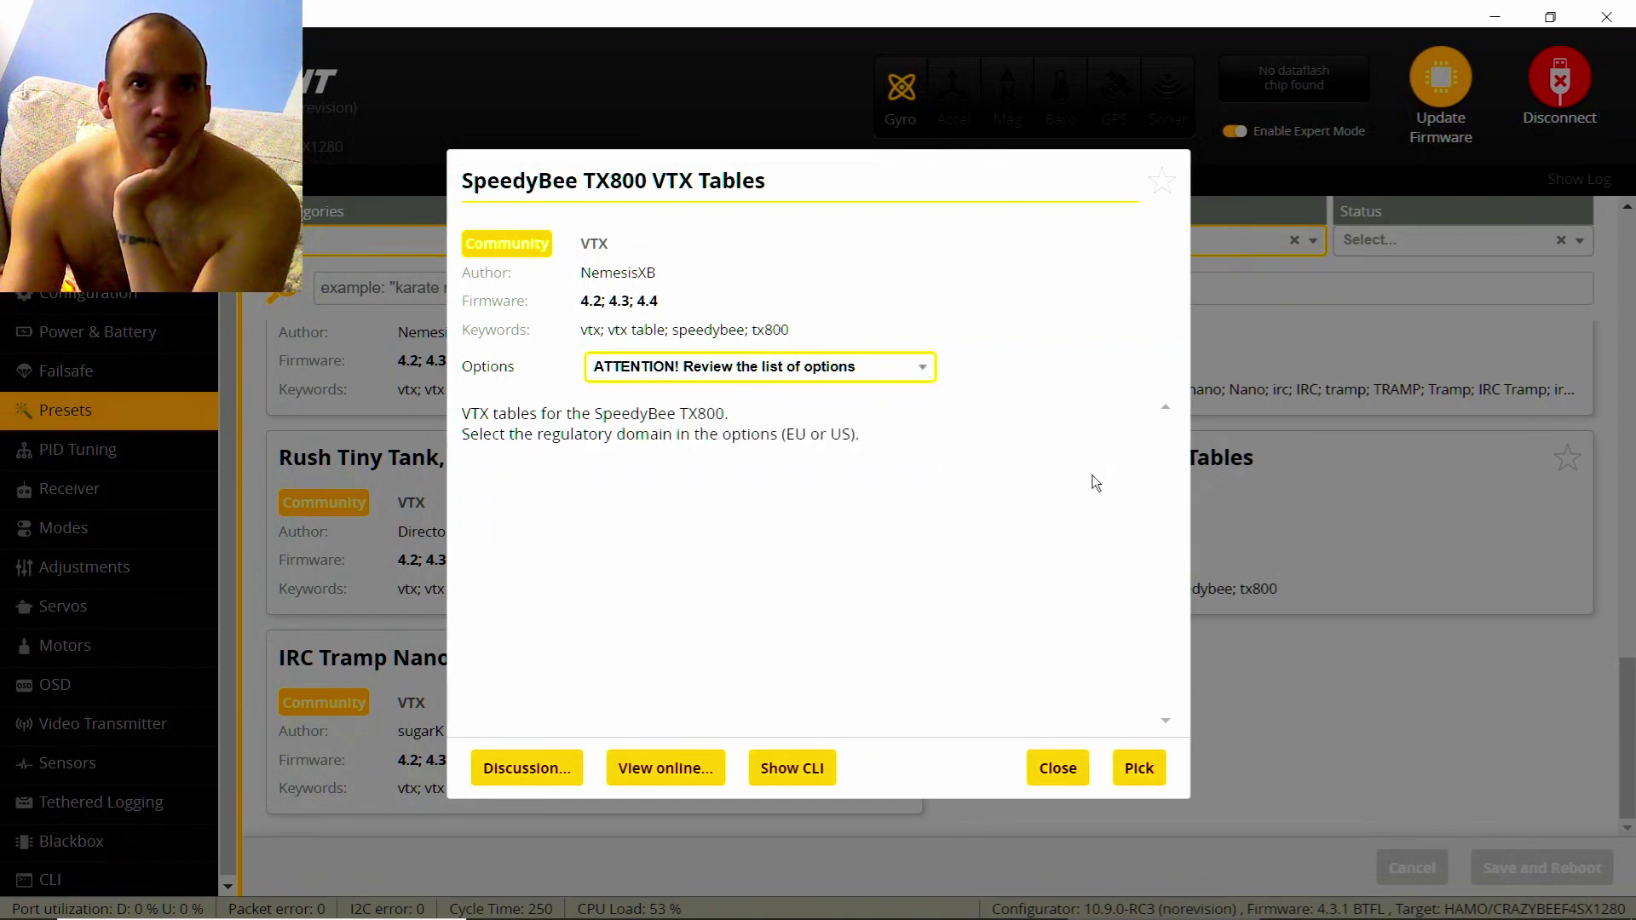
{"action": "left_click", "coordinate": [1139, 768]}
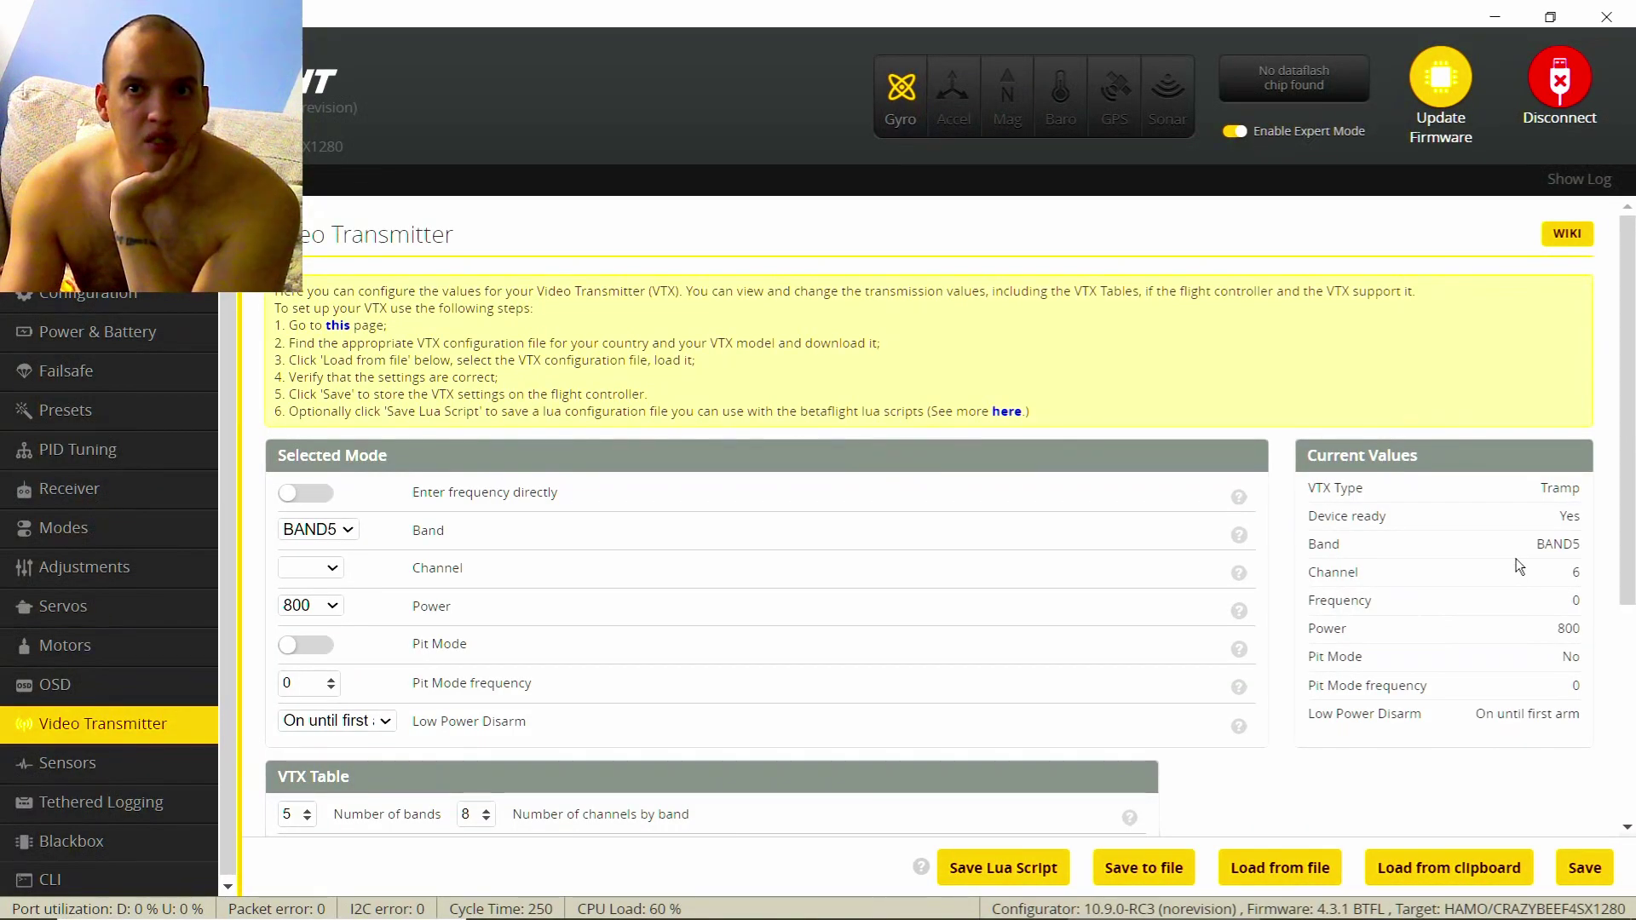
Review the bands and power levels in the Video Transmitter's VTX table and disconnect the flight controller.
{"action": "scroll", "coordinate": [1519, 566], "scroll_direction": "down", "scroll_amount": 4}
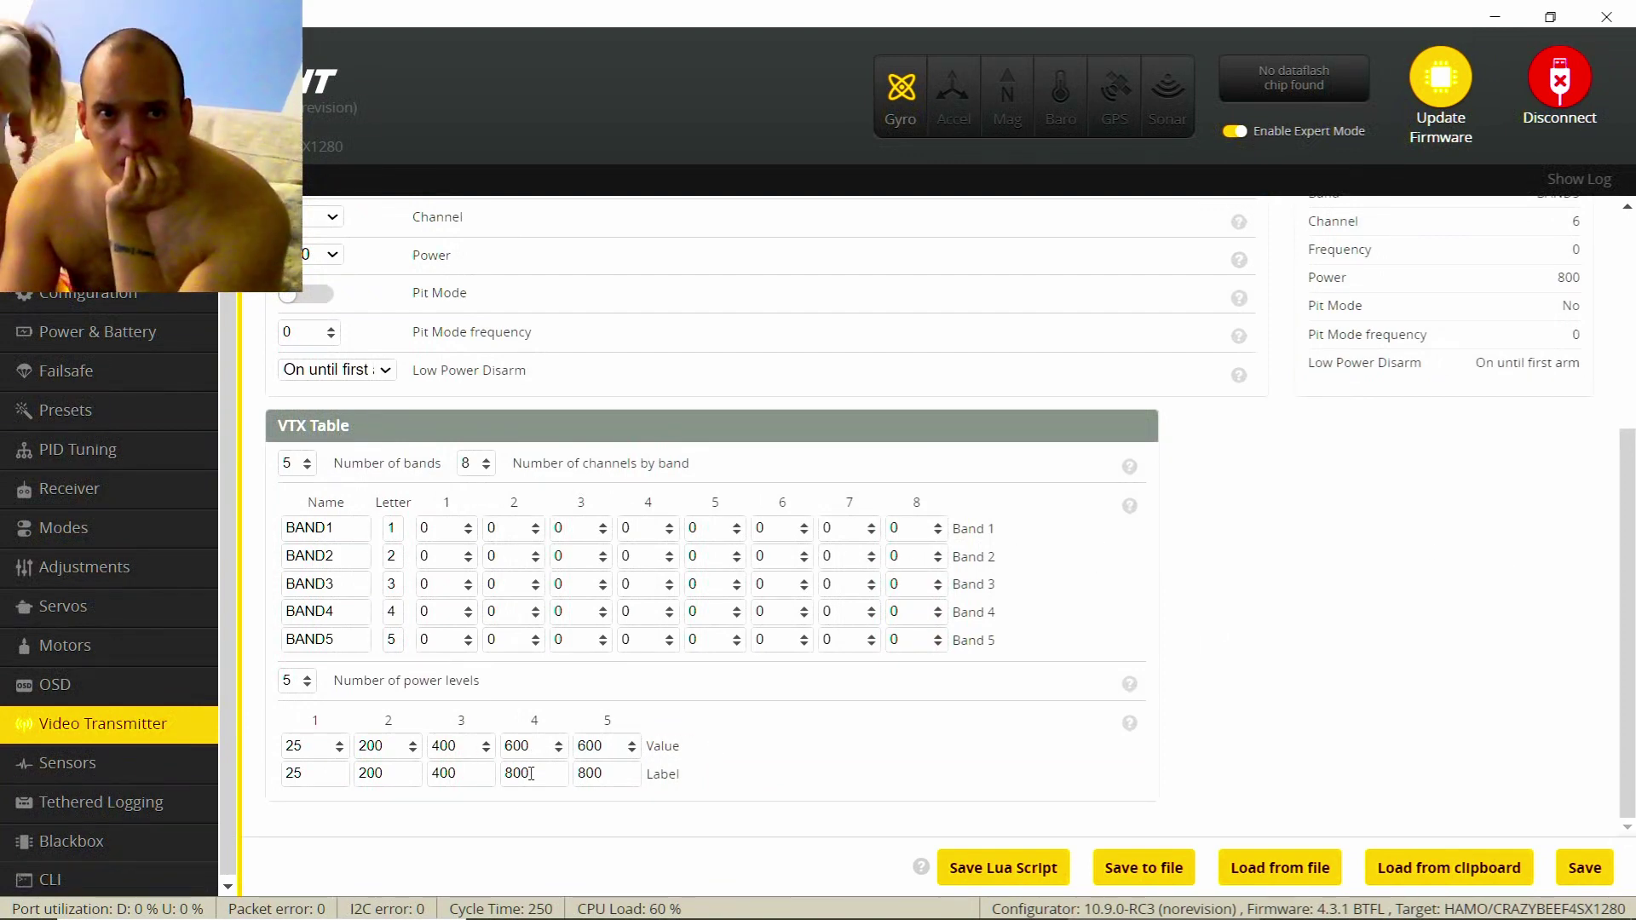
{"action": "left_click", "coordinate": [1559, 81]}
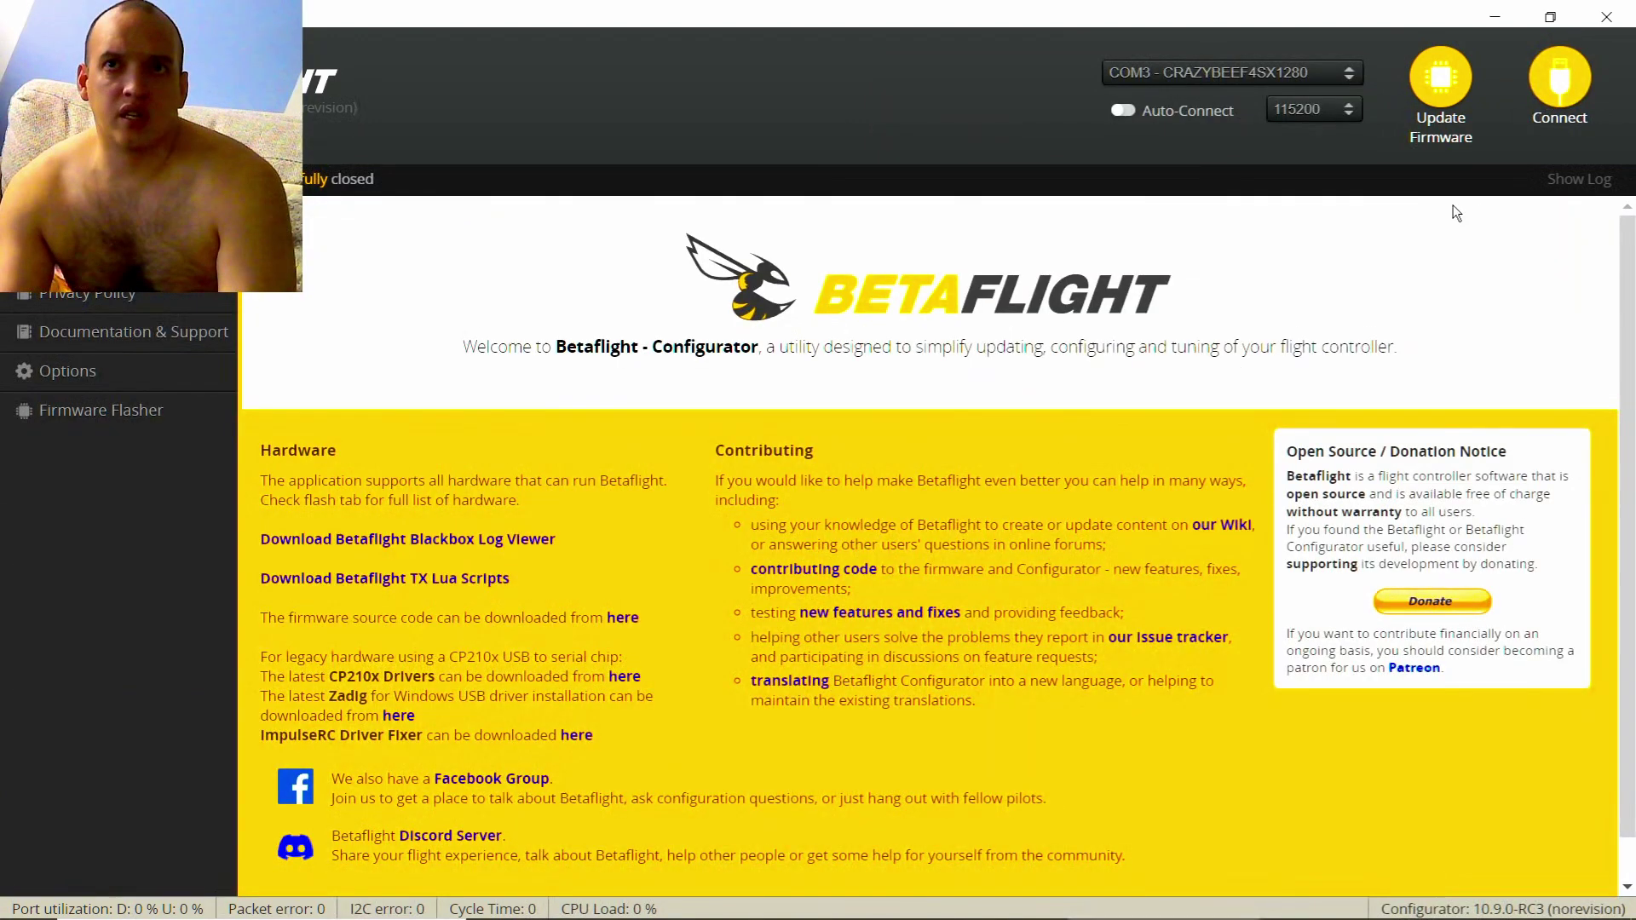